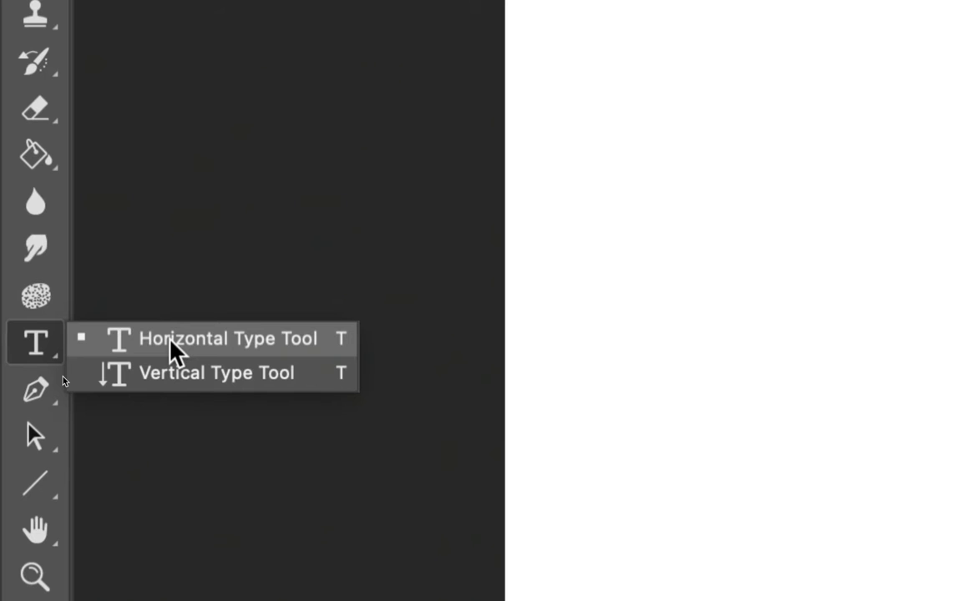
Set the Horizontal Type tool's text color to black and place a new point text in the upper-left part of the canvas
{"action": "left_click", "coordinate": [171, 346]}
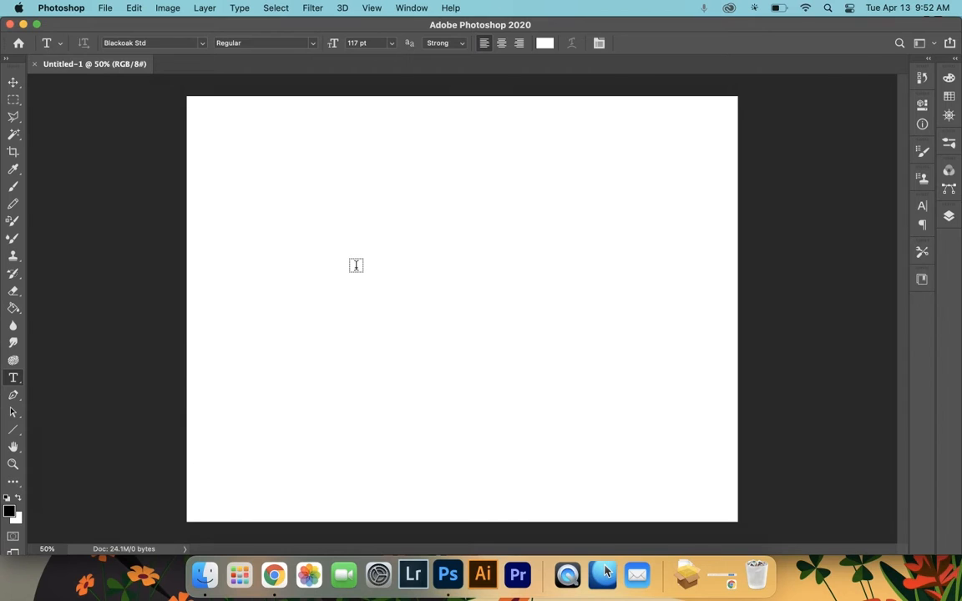
{"action": "left_click", "coordinate": [543, 44]}
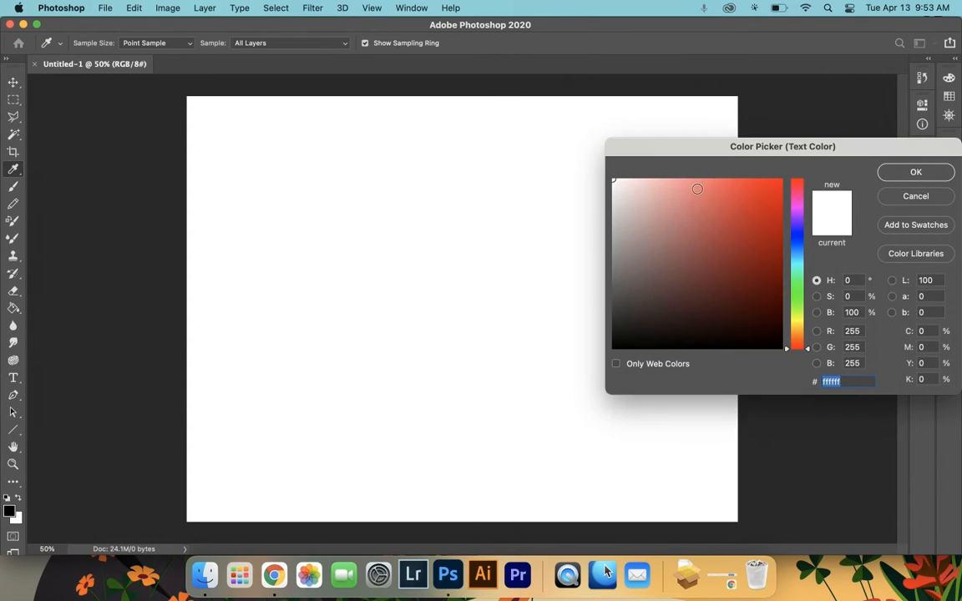
{"action": "mouse_move", "coordinate": [644, 182]}
{"action": "left_mouse_down"}
{"action": "mouse_move", "coordinate": [703, 281]}
{"action": "mouse_move", "coordinate": [785, 363]}
{"action": "left_mouse_up"}
{"action": "left_click", "coordinate": [915, 172]}
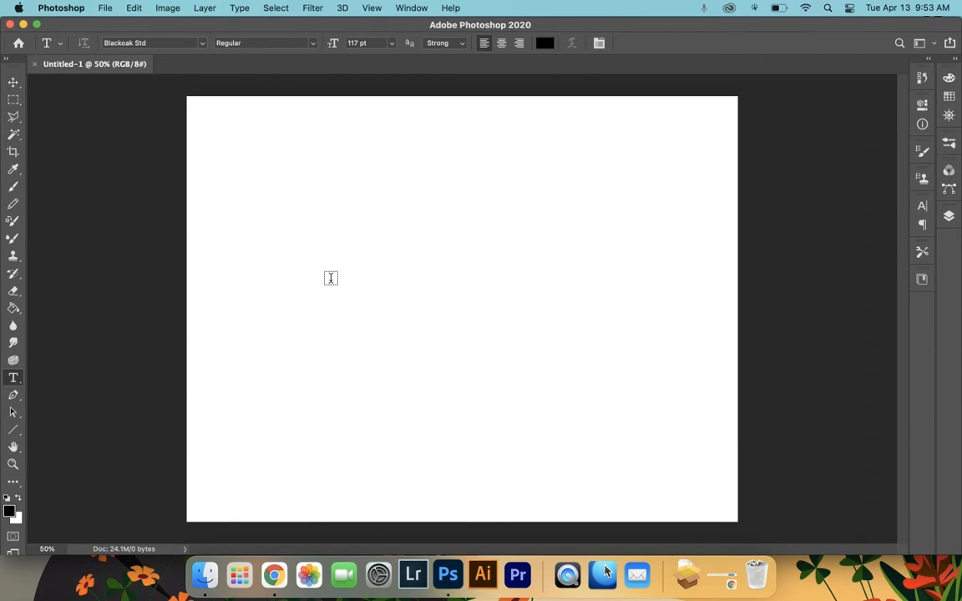
{"action": "left_click", "coordinate": [330, 278]}
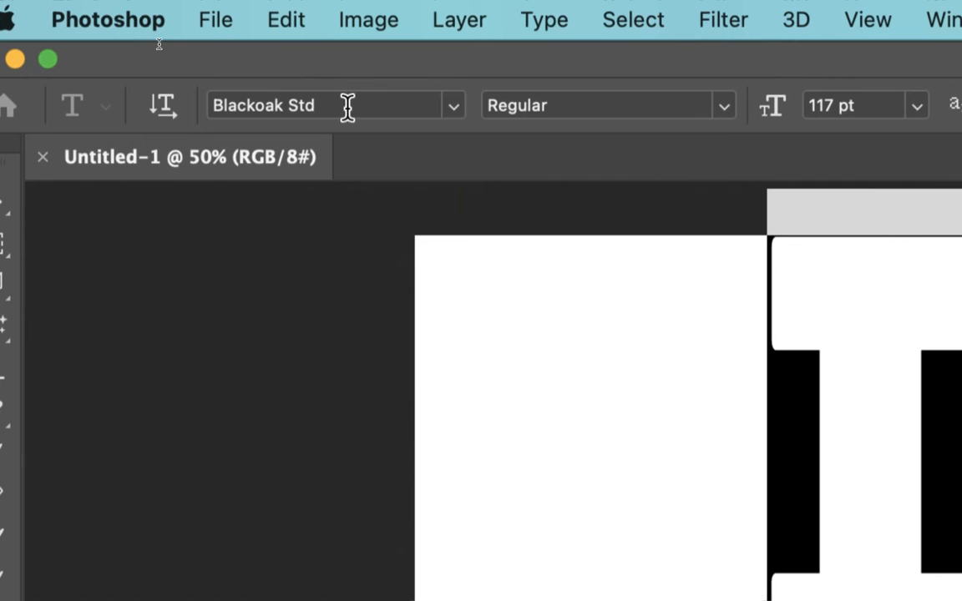
Set the placeholder text's font to Geneva with the Regular style
{"action": "left_click", "coordinate": [455, 109]}
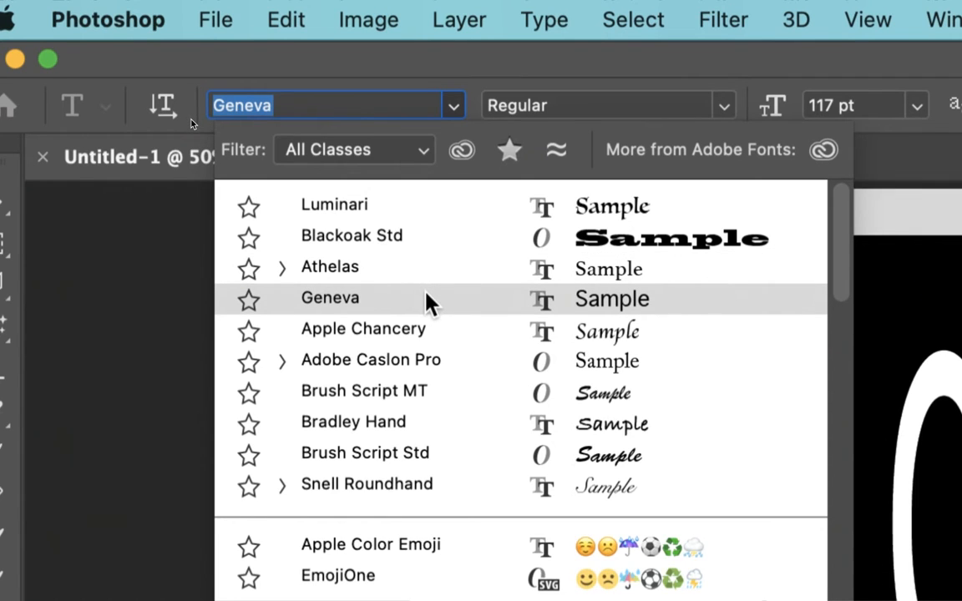
{"action": "left_click", "coordinate": [426, 302]}
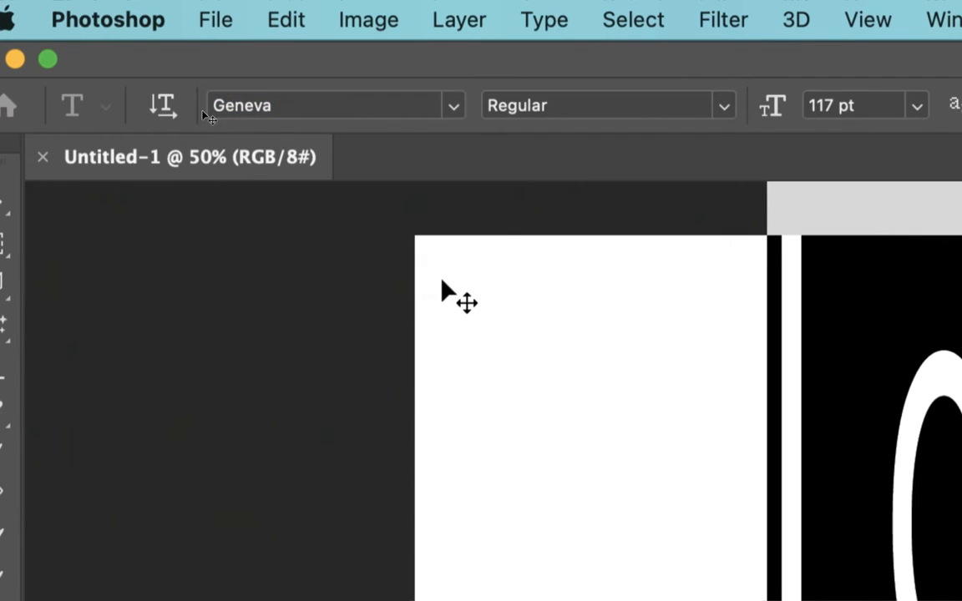
{"action": "left_click", "coordinate": [719, 108]}
{"action": "left_click", "coordinate": [680, 96]}
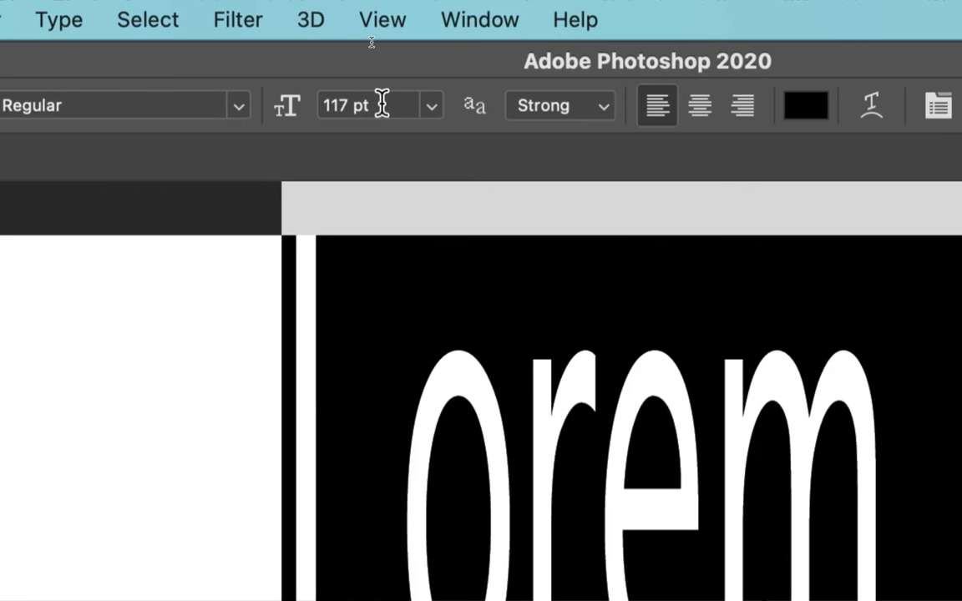
Set the placeholder text's size to 12 pt, then enlarge it to 24 pt
{"action": "left_click", "coordinate": [429, 109]}
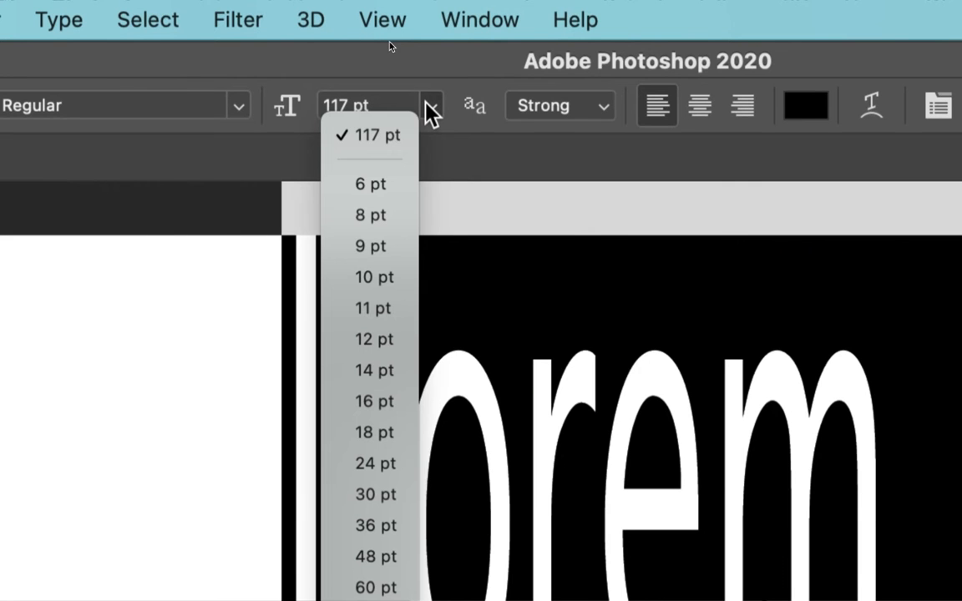
{"action": "left_click", "coordinate": [394, 352]}
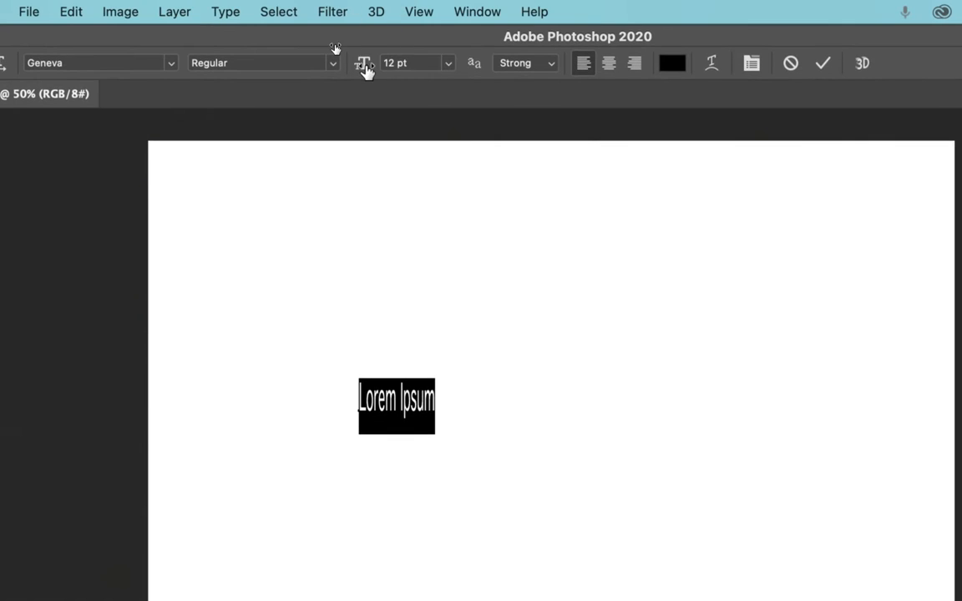
{"action": "left_click_drag", "start_coordinate": [360, 68], "coordinate": [373, 69]}
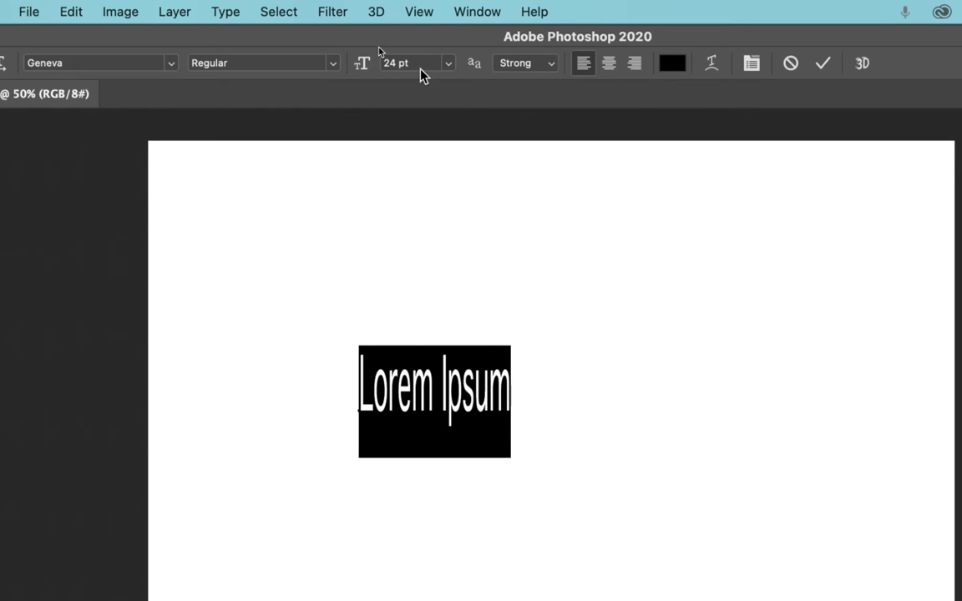
Compare the None and Smooth anti-aliasing methods on the text and finish with None
{"action": "left_click", "coordinate": [544, 65]}
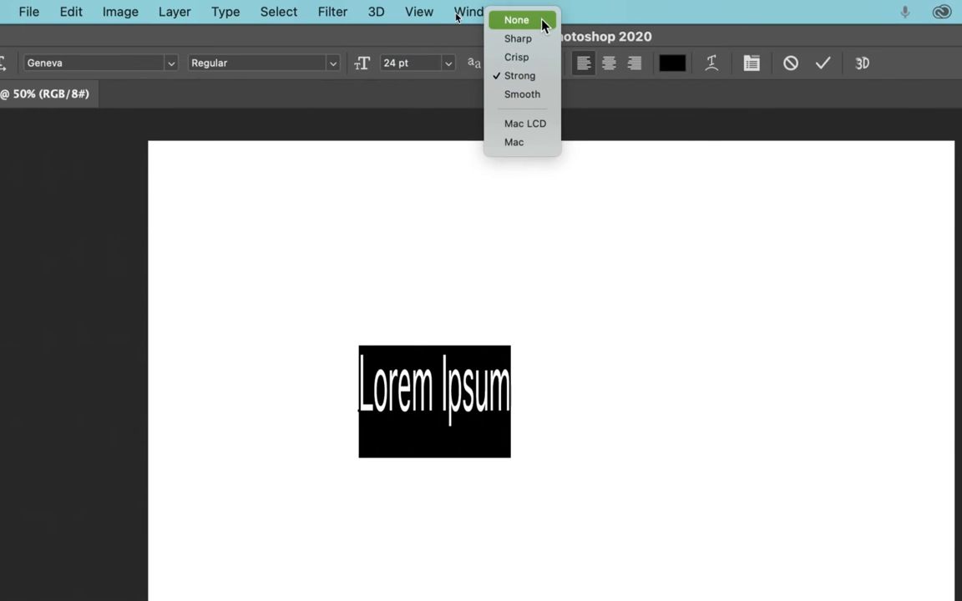
{"action": "left_click", "coordinate": [526, 23]}
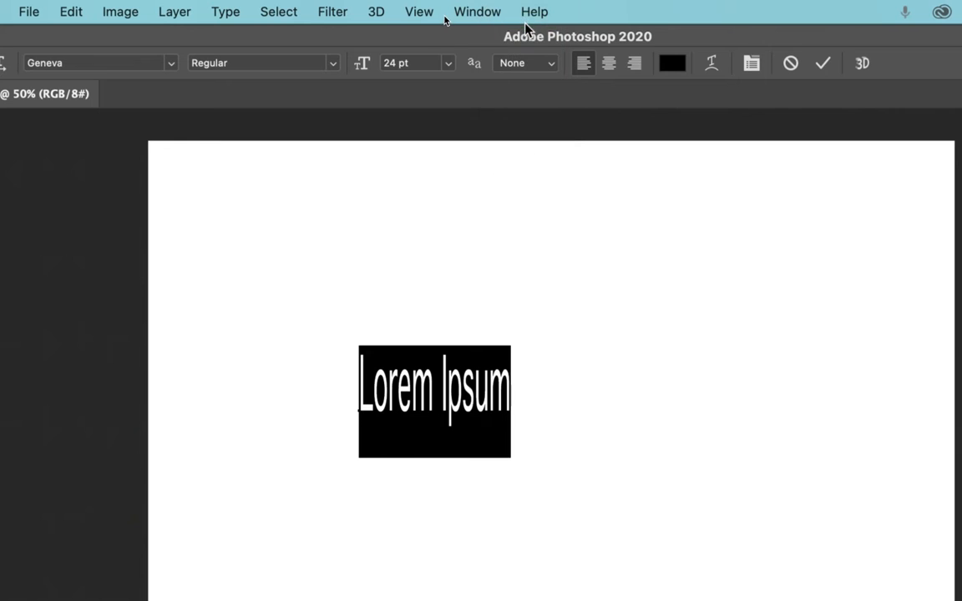
{"action": "left_click", "coordinate": [556, 65]}
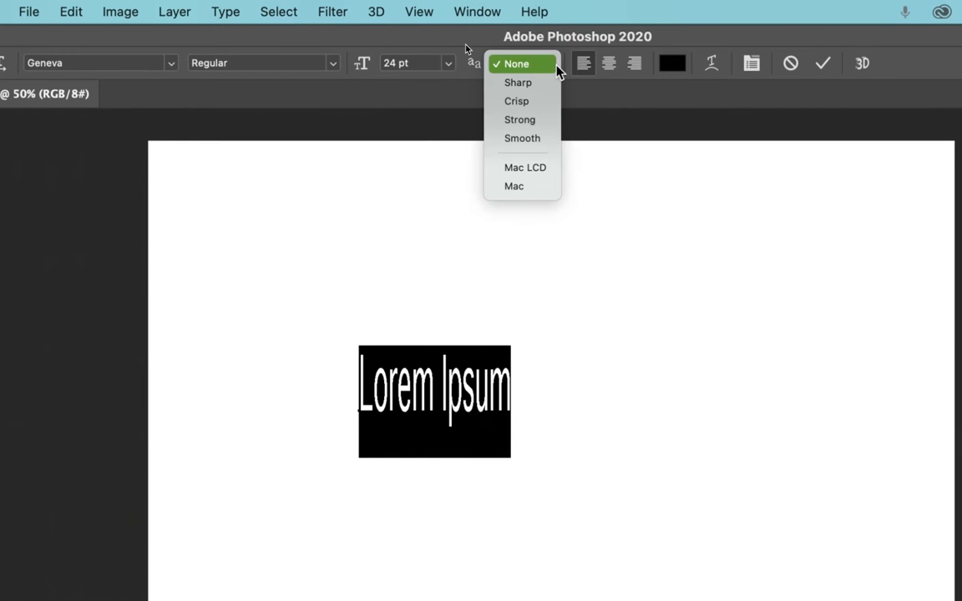
{"action": "left_click", "coordinate": [532, 146]}
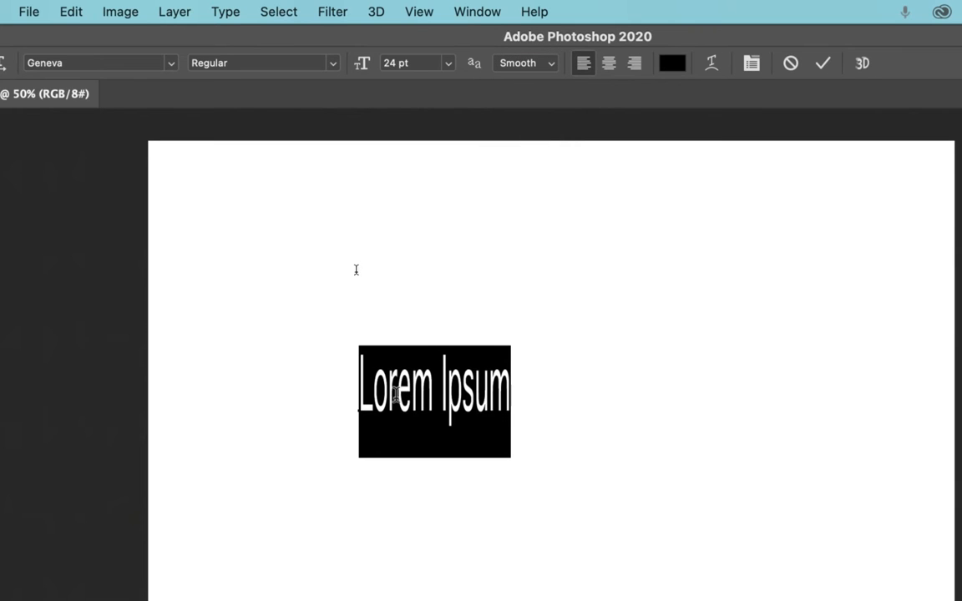
{"action": "left_click", "coordinate": [543, 70]}
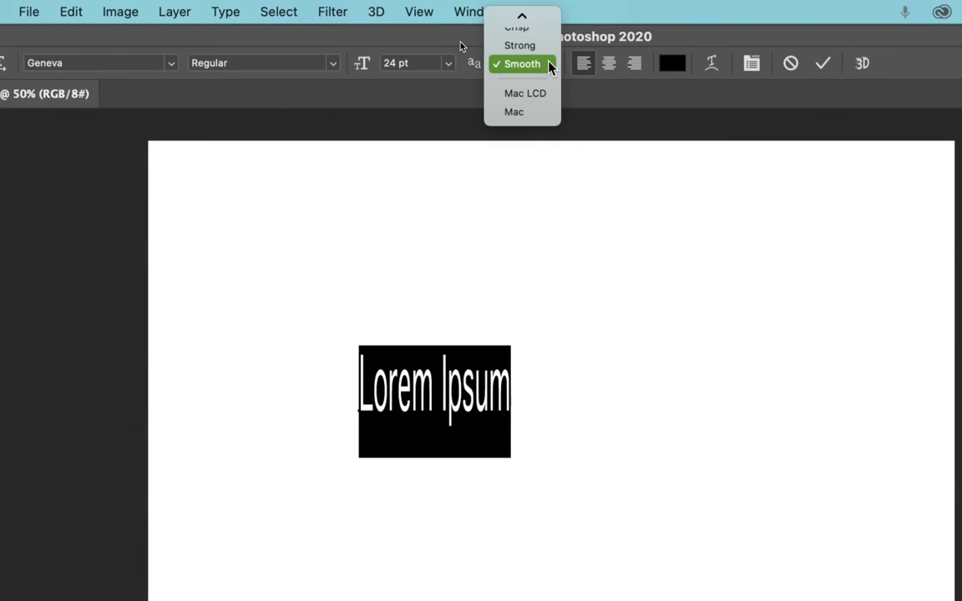
{"action": "left_click", "coordinate": [531, 21]}
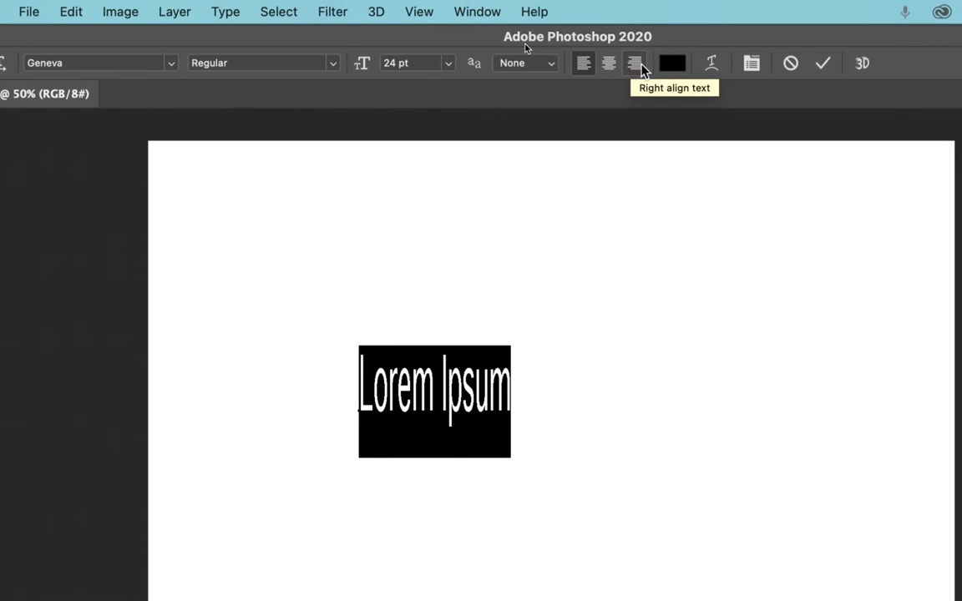
Try a pink text color, then apply a dark gray color to the text
{"action": "left_click", "coordinate": [682, 67]}
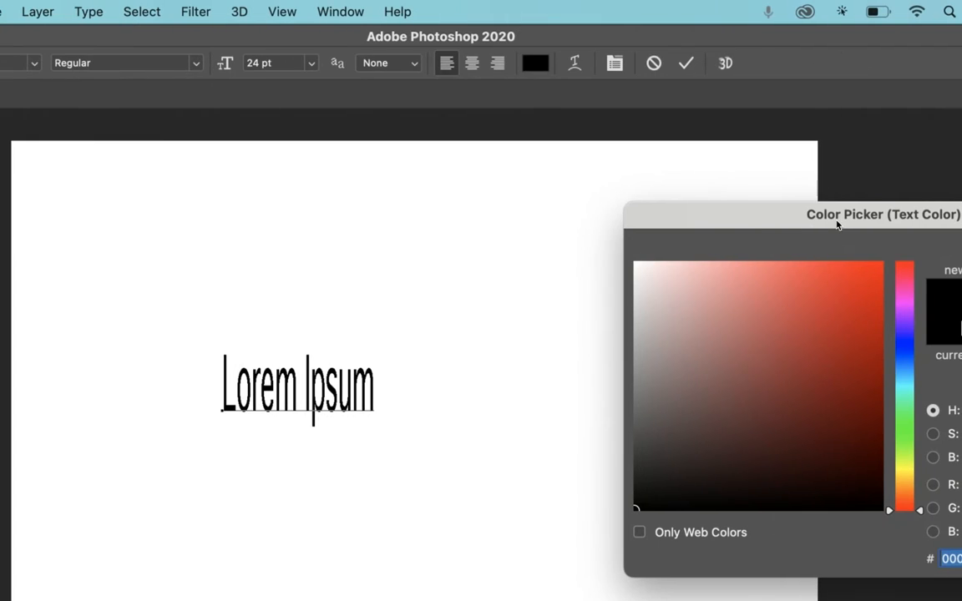
{"action": "left_click", "coordinate": [852, 296]}
{"action": "left_click", "coordinate": [904, 338]}
{"action": "left_click_drag", "start_coordinate": [905, 342], "coordinate": [914, 285]}
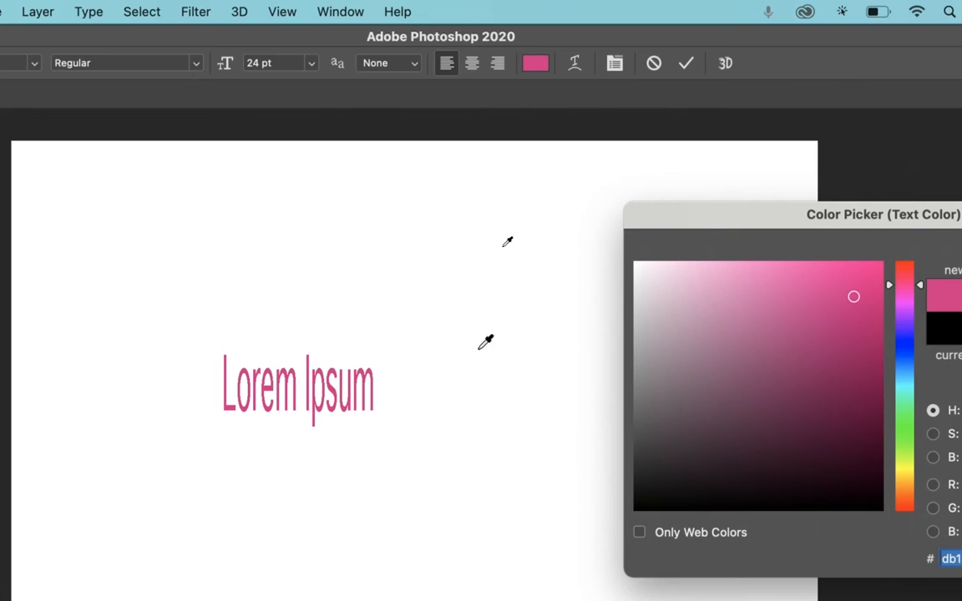
{"action": "left_click", "coordinate": [848, 150]}
{"action": "left_click_drag", "start_coordinate": [835, 223], "coordinate": [659, 197]}
{"action": "left_click", "coordinate": [938, 223]}
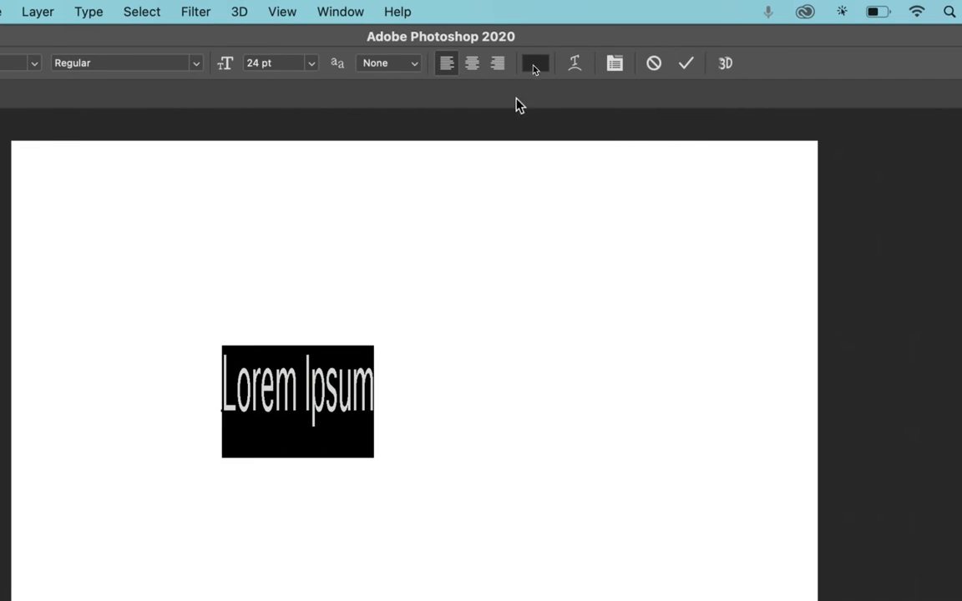
Warp the text with the horizontal Arc style and a bend of +32%
{"action": "left_click", "coordinate": [574, 65]}
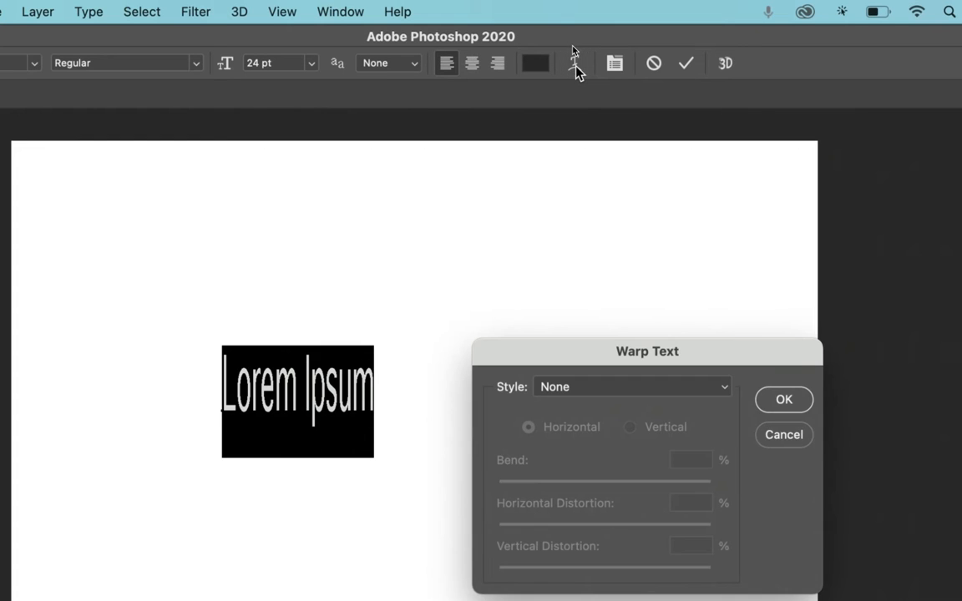
{"action": "left_click", "coordinate": [725, 388]}
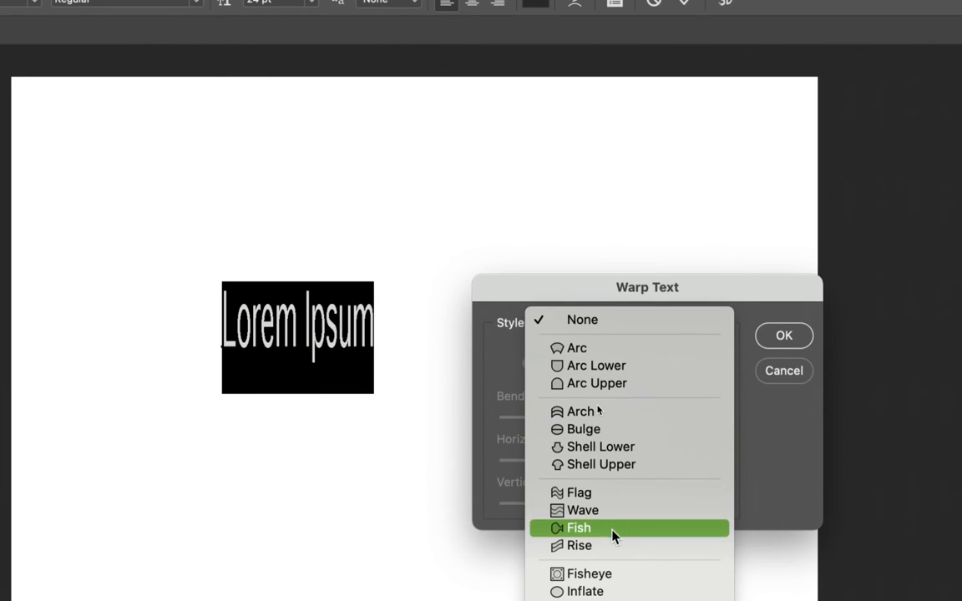
{"action": "left_click", "coordinate": [620, 351]}
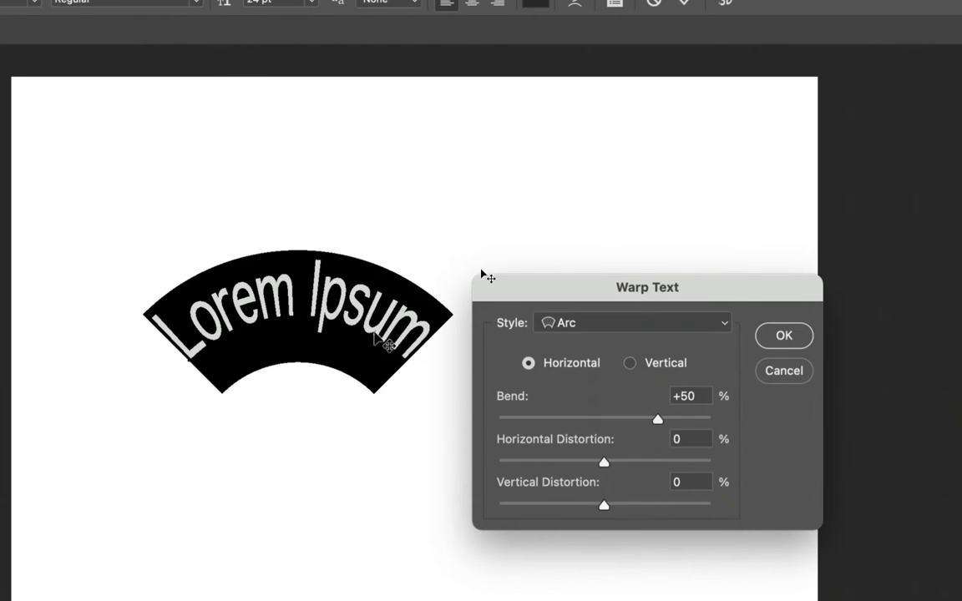
{"action": "left_click_drag", "start_coordinate": [658, 419], "coordinate": [637, 422]}
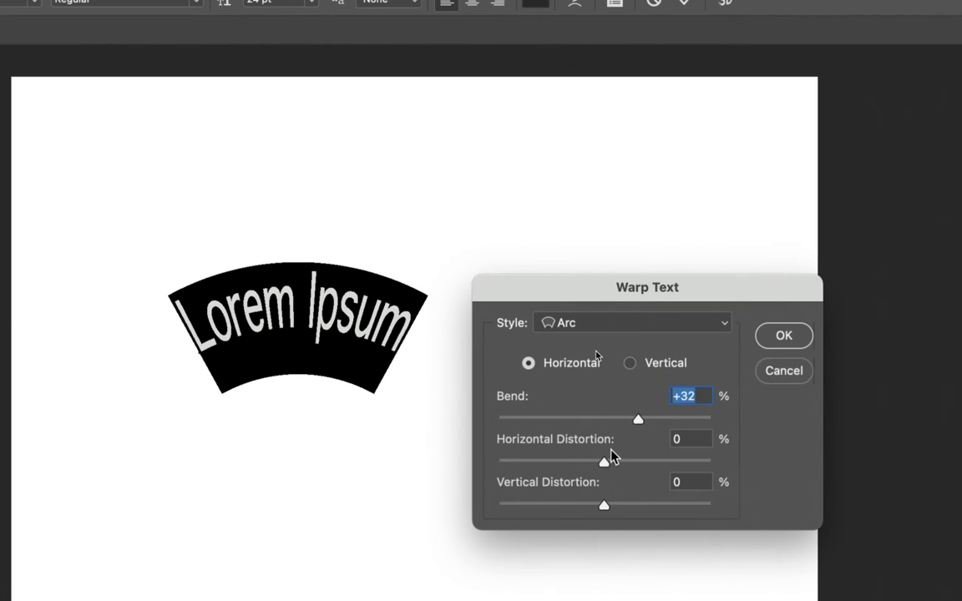
{"action": "left_click", "coordinate": [783, 335]}
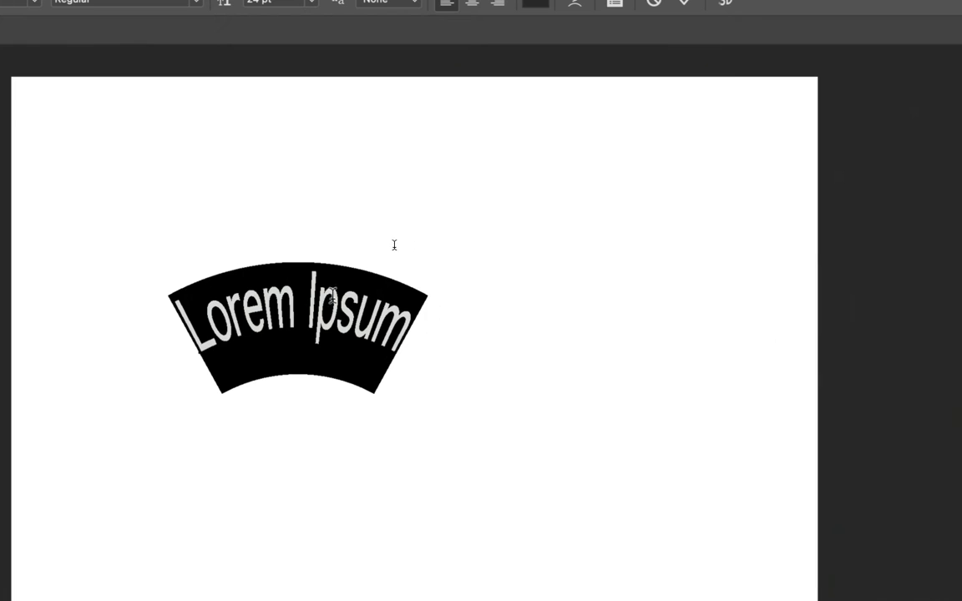
Delete all of the placeholder wording "Lorem Ipsum" from the arched text
{"action": "left_click", "coordinate": [279, 310]}
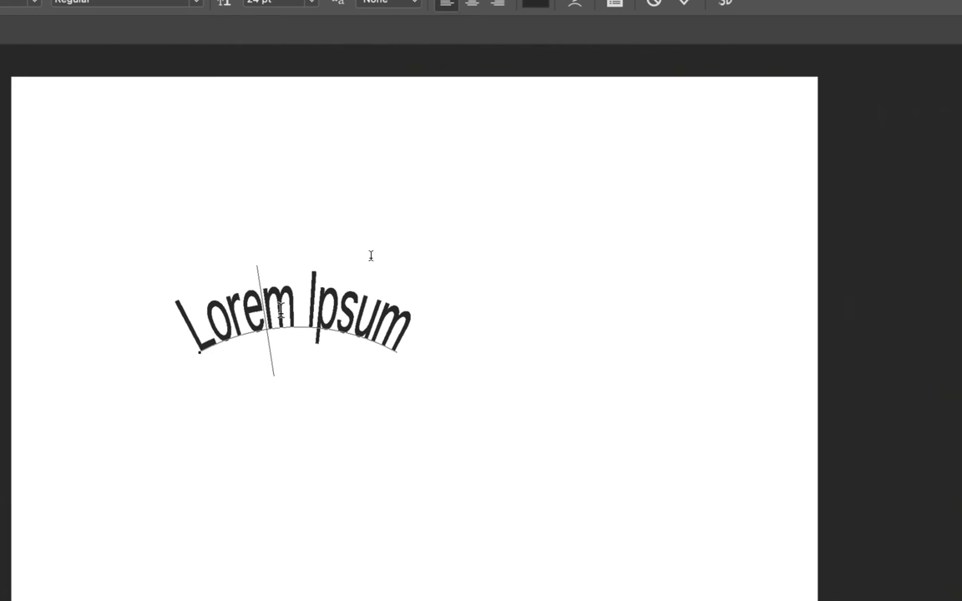
{"action": "double_click", "coordinate": [281, 310]}
{"action": "left_click", "coordinate": [337, 311]}
{"action": "key", "text": "Right"}
{"action": "key", "text": "Right"}
{"action": "key", "text": "BackSpace"}
{"action": "key", "text": "BackSpace"}
{"action": "key", "text": "BackSpace"}
{"action": "key", "text": "BackSpace"}
{"action": "key", "text": "BackSpace"}
{"action": "key", "text": "BackSpace"}
{"action": "key", "text": "BackSpace"}
{"action": "key", "text": "BackSpace"}
{"action": "key", "text": "BackSpace"}
{"action": "key", "text": "BackSpace"}
{"action": "key", "text": "BackSpace"}
{"action": "type", "text": "jandennbbc"}
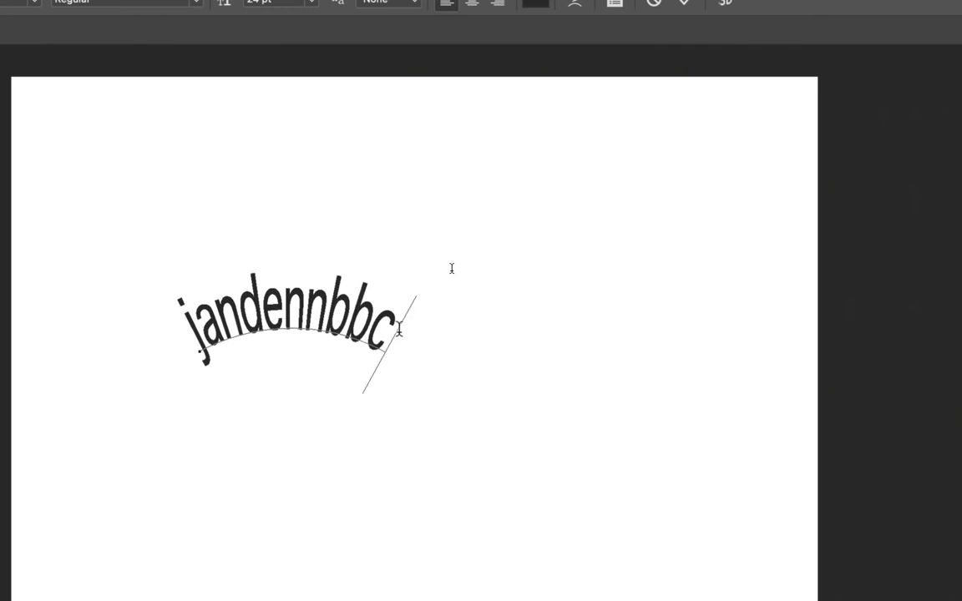
{"action": "type", "text": "ie"}
{"action": "key", "text": "BackSpace"}
{"action": "key", "text": "BackSpace"}
{"action": "key", "text": "BackSpace"}
{"action": "key", "text": "BackSpace"}
{"action": "key", "text": "BackSpace"}
{"action": "key", "text": "BackSpace"}
{"action": "key", "text": "BackSpace"}
{"action": "key", "text": "BackSpace"}
{"action": "key", "text": "BackSpace"}
{"action": "key", "text": "BackSpace"}
{"action": "key", "text": "BackSpace"}
{"action": "key", "text": "BackSpace"}
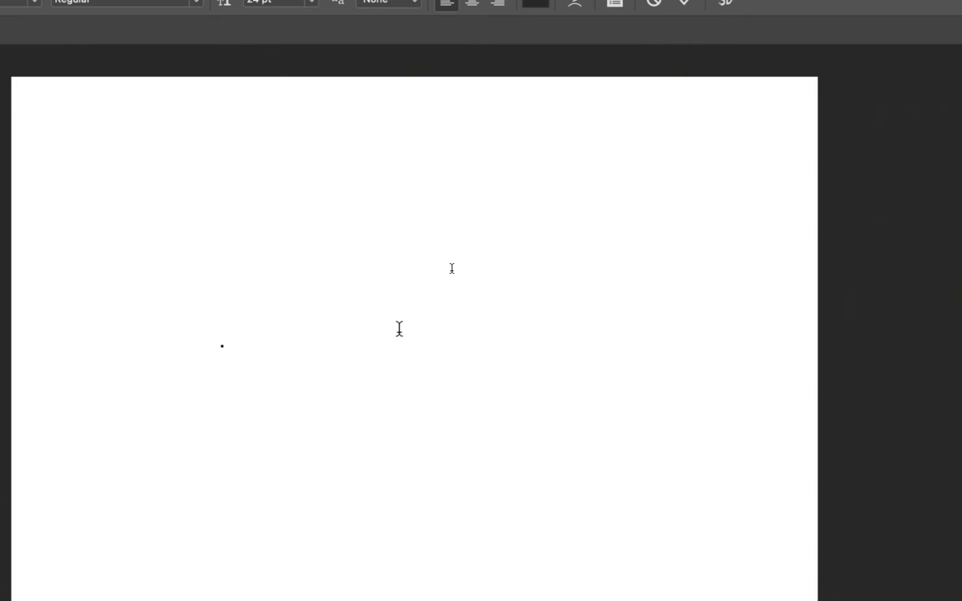
Enter "Stuff" as the arched text and commit the edit
{"action": "type", "text": "Stuff"}
{"action": "mouse_move", "coordinate": [536, 33]}
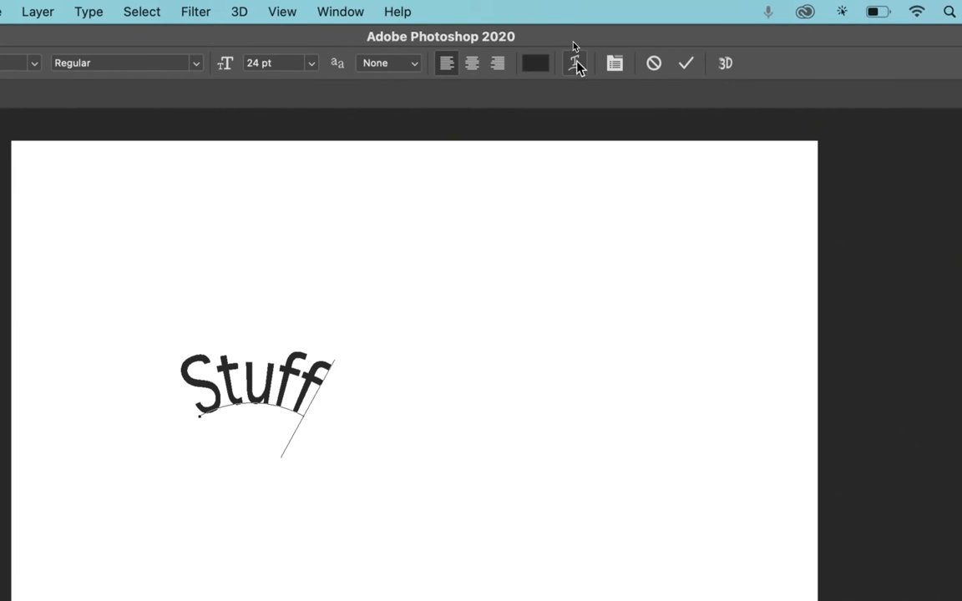
{"action": "left_click", "coordinate": [685, 67]}
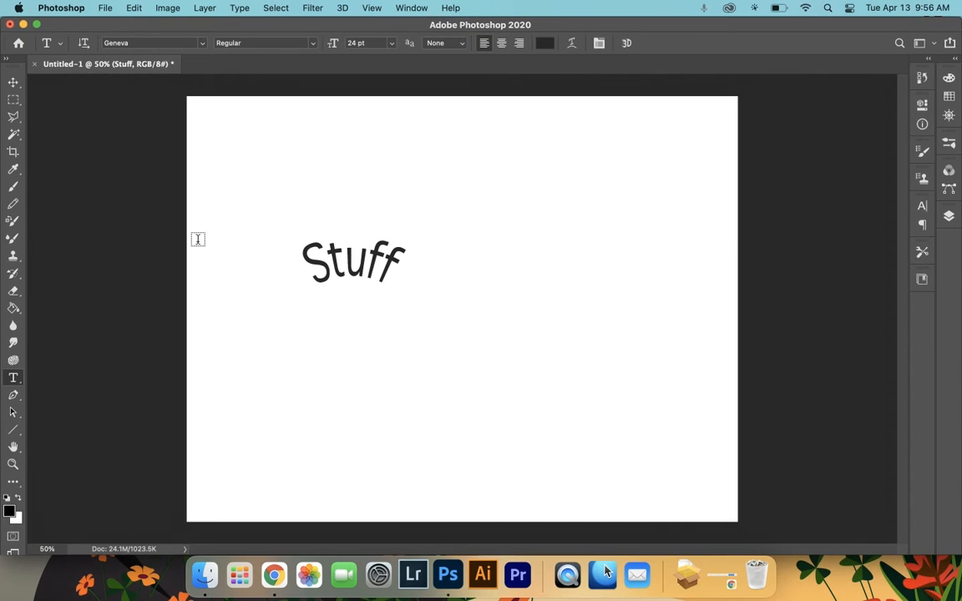
Move the "Stuff" text to the upper center of the canvas and check its entry in the layer list
{"action": "left_click", "coordinate": [15, 84]}
{"action": "left_click_drag", "start_coordinate": [352, 274], "coordinate": [419, 258]}
{"action": "left_click_drag", "start_coordinate": [428, 258], "coordinate": [429, 256]}
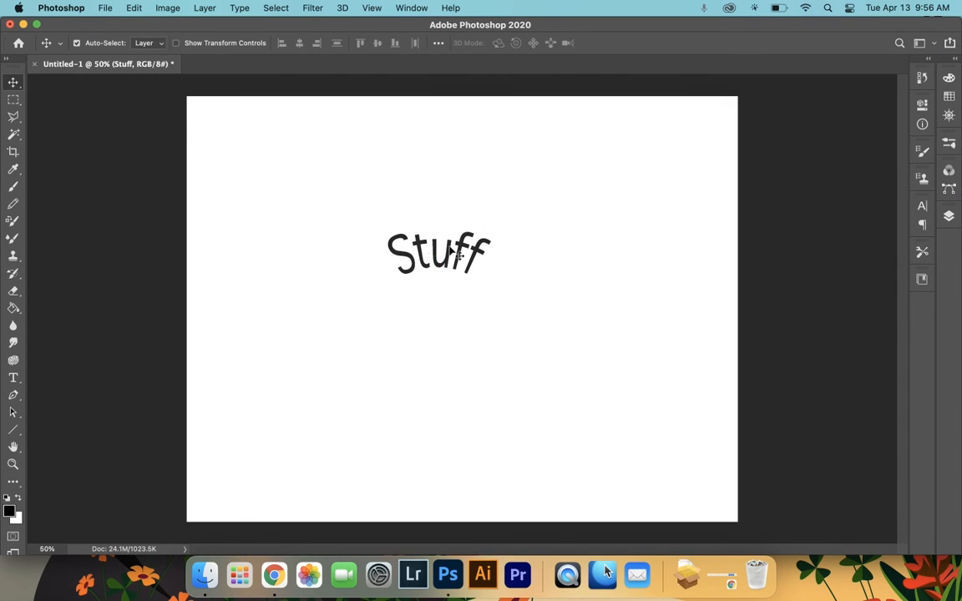
{"action": "left_click", "coordinate": [956, 222]}
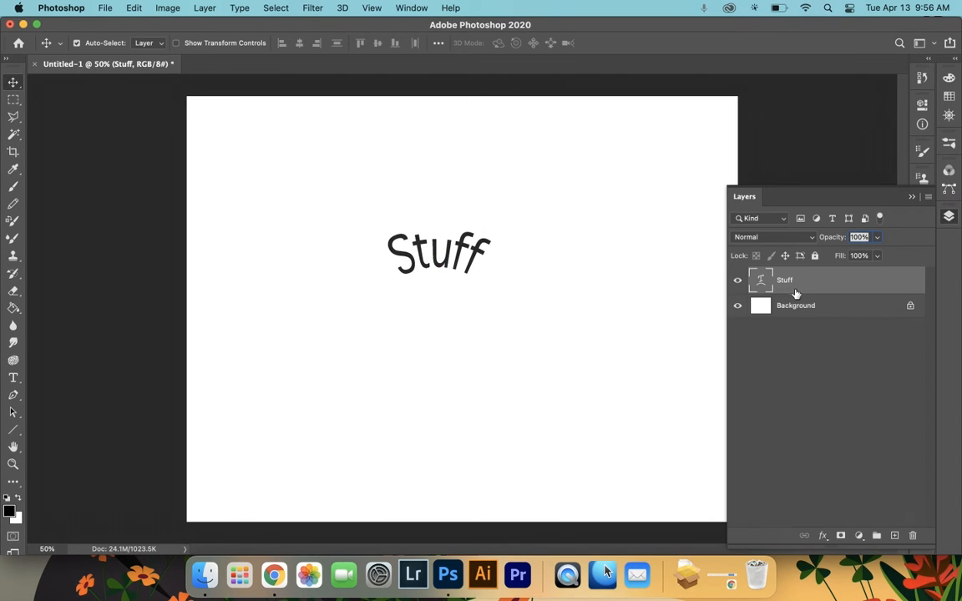
{"action": "left_click", "coordinate": [947, 214]}
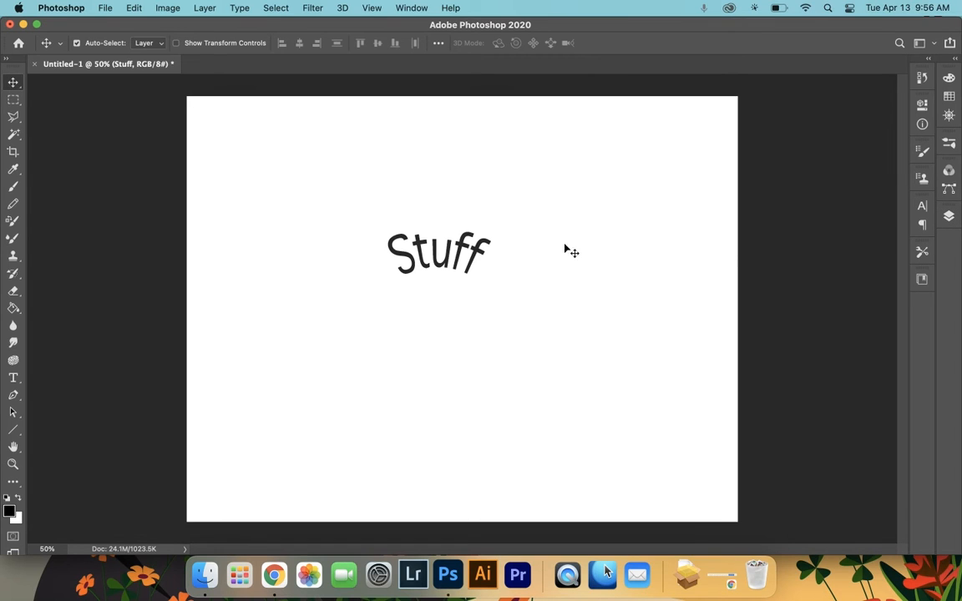
Reopen the arched "Stuff" text with the Type tool and delete the letters "tu" from it
{"action": "left_click", "coordinate": [13, 379]}
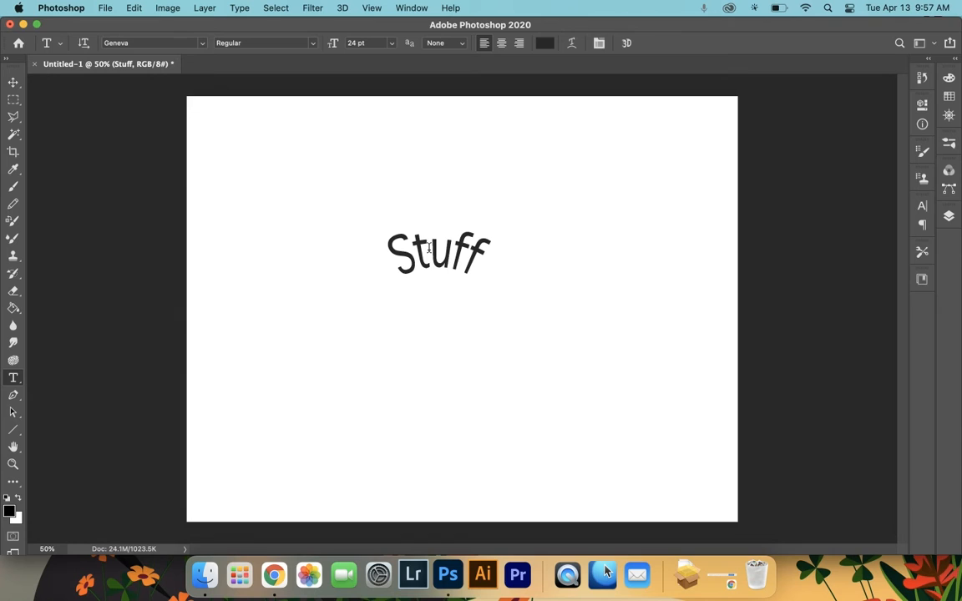
{"action": "left_click", "coordinate": [431, 249]}
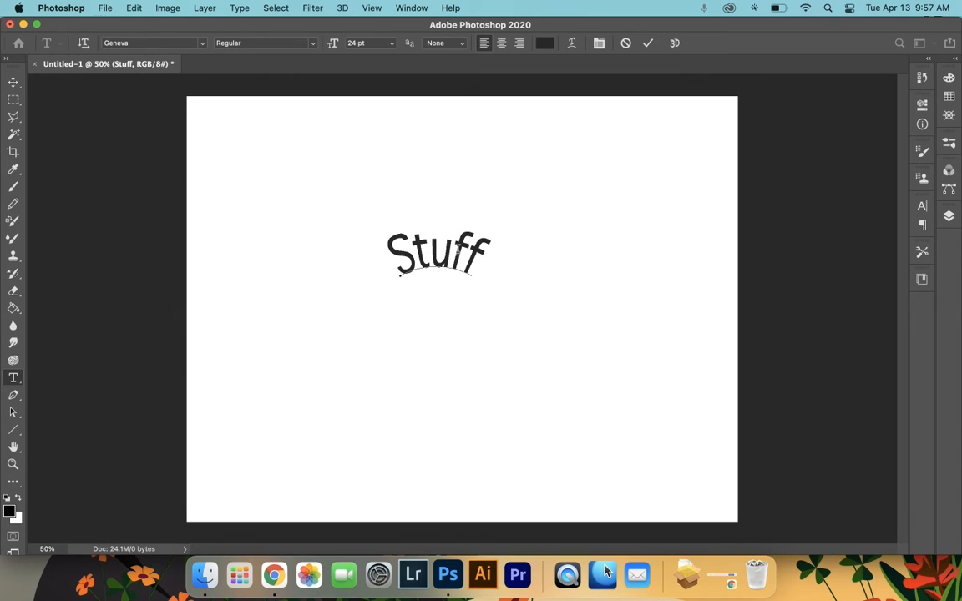
{"action": "key", "text": "BackSpace"}
{"action": "key", "text": "BackSpace"}
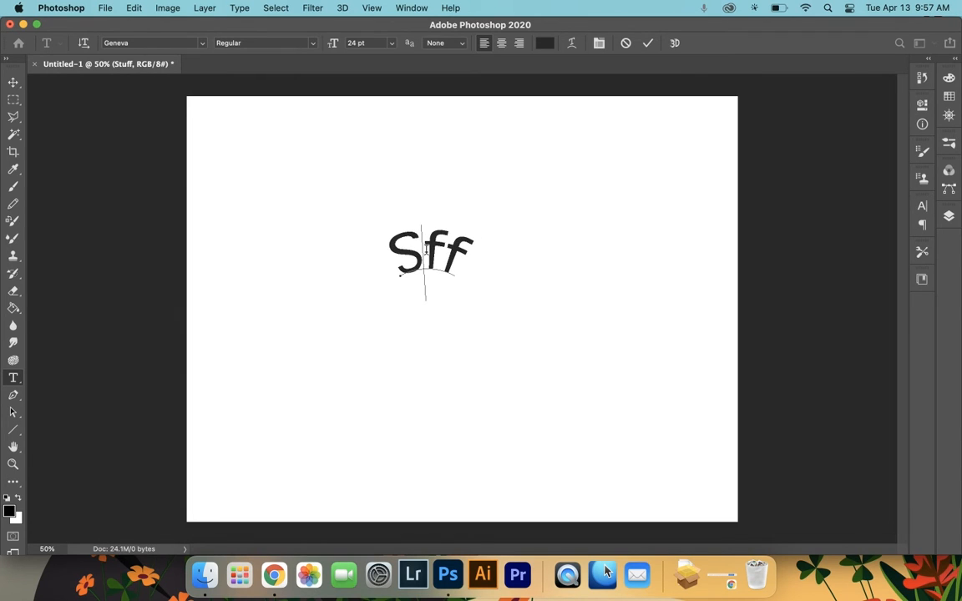
Squash the "Sff" text with its bounding box to a 17.42 pt size and reposition it on the right half of the canvas
{"action": "key", "text": "super"}
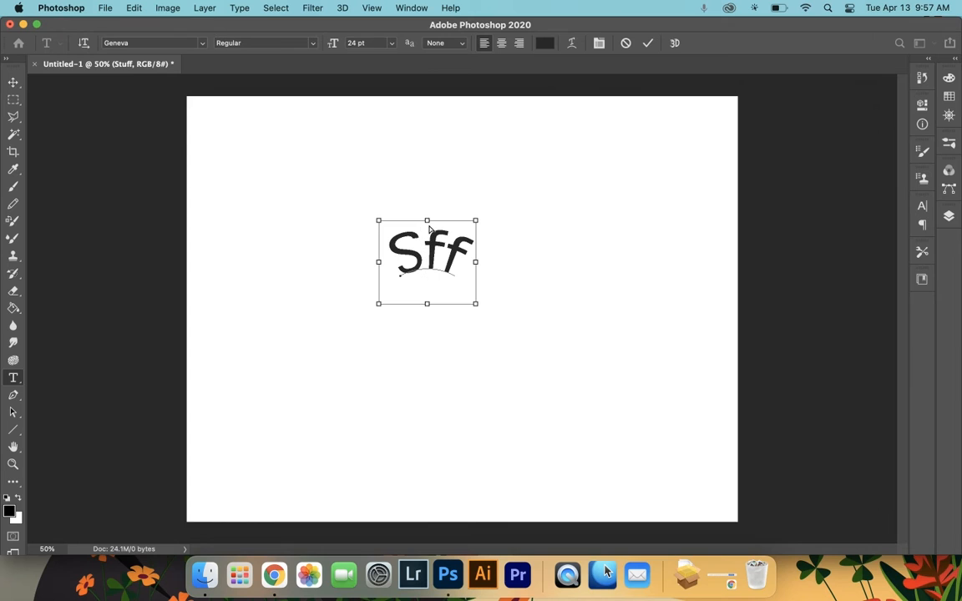
{"action": "left_click_drag", "start_coordinate": [426, 222], "coordinate": [450, 262]}
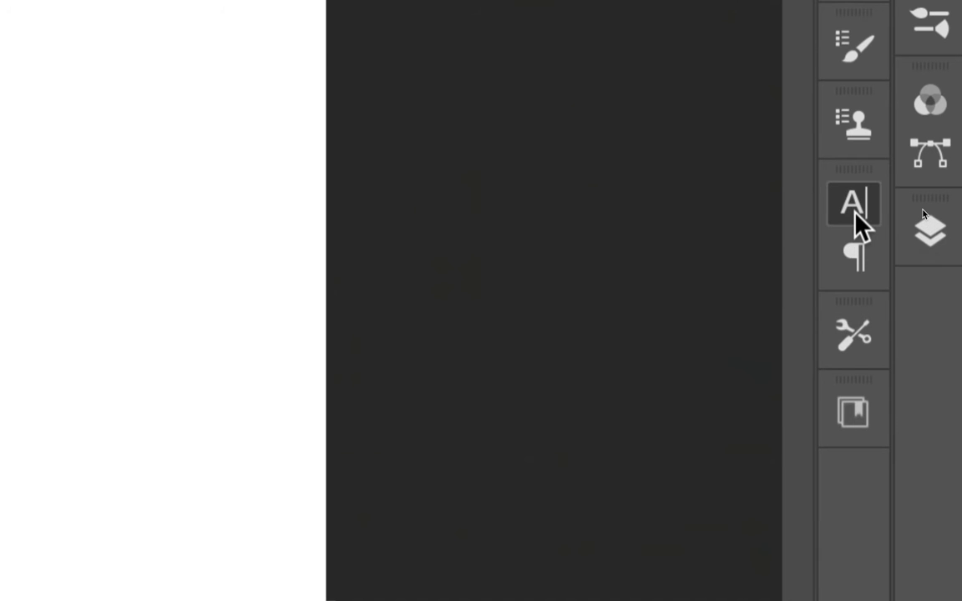
{"action": "left_click", "coordinate": [854, 211]}
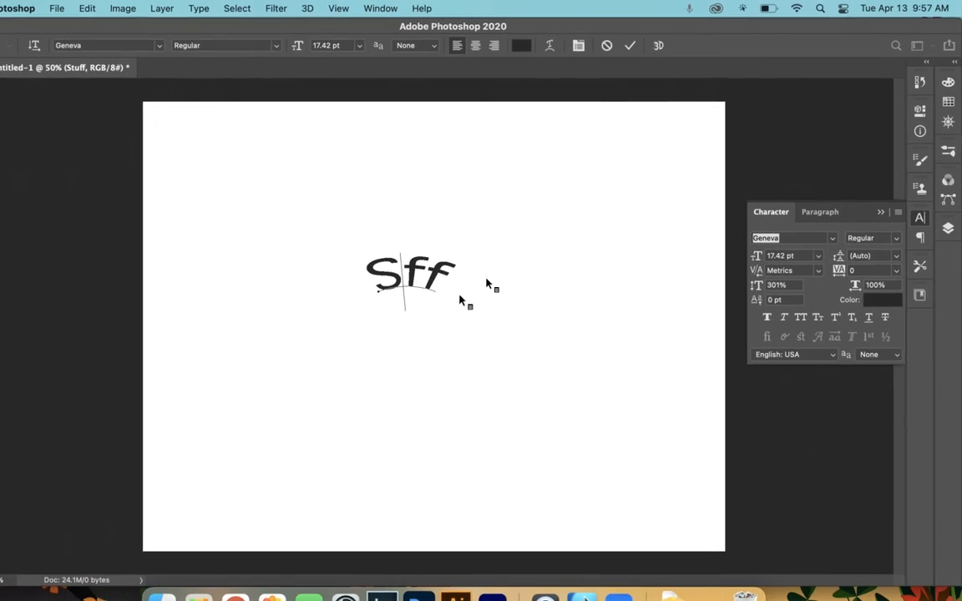
{"action": "left_click_drag", "start_coordinate": [365, 307], "coordinate": [668, 251]}
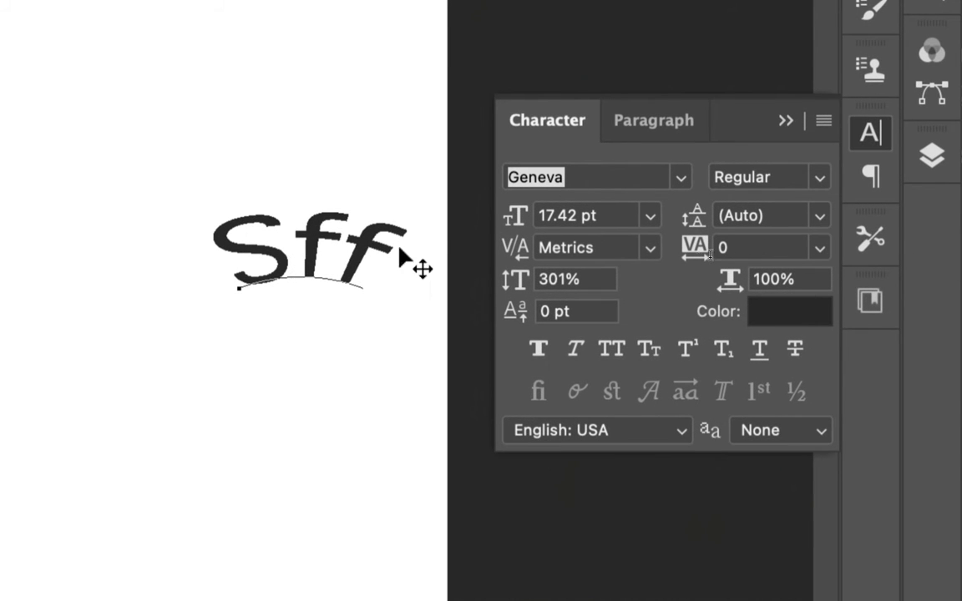
Set all the letters of "Sff" in the Bradley Hand font with the Bold style
{"action": "left_click_drag", "start_coordinate": [367, 255], "coordinate": [149, 253]}
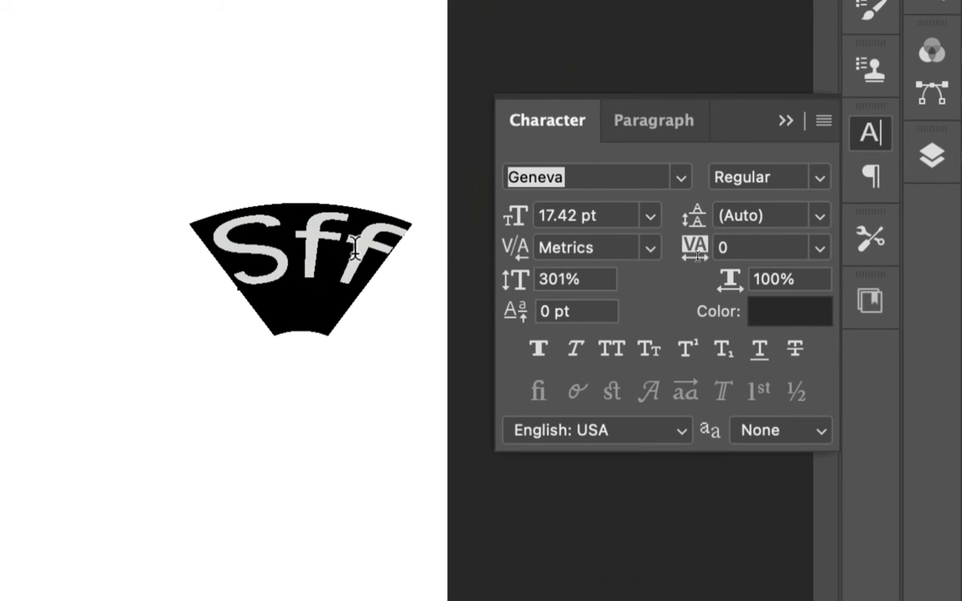
{"action": "left_click", "coordinate": [681, 179]}
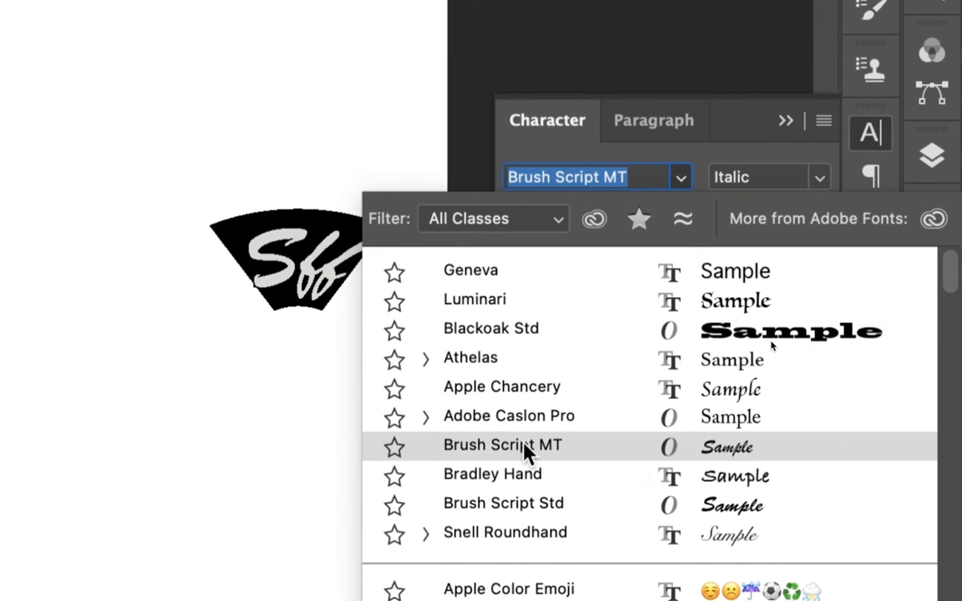
{"action": "left_click", "coordinate": [517, 474]}
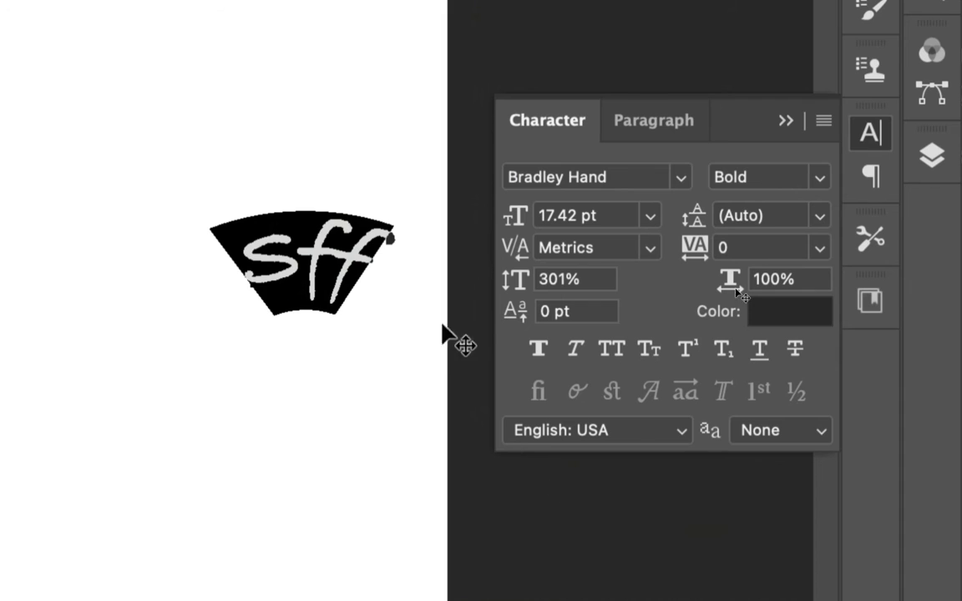
{"action": "left_click", "coordinate": [812, 177]}
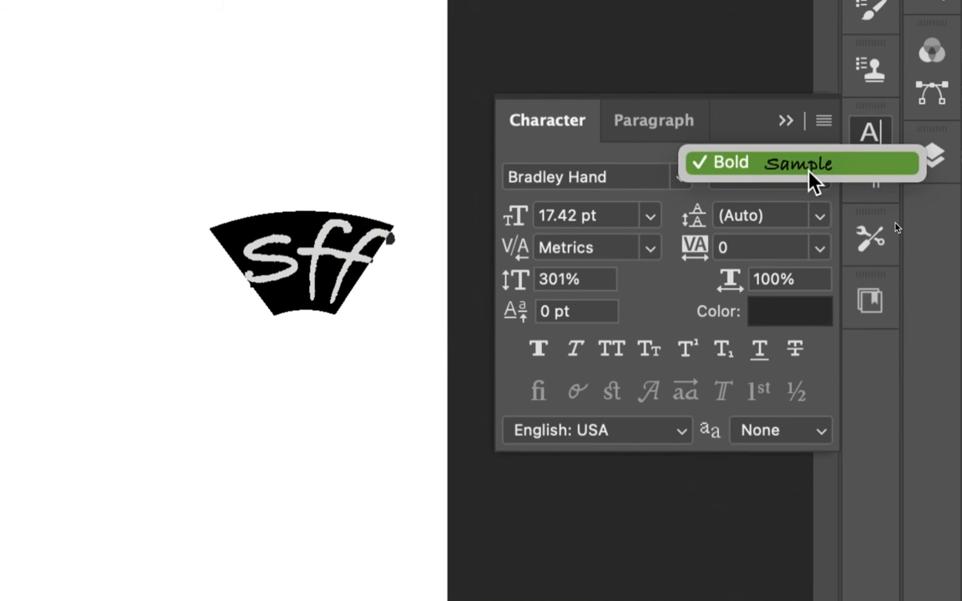
{"action": "left_click", "coordinate": [812, 179]}
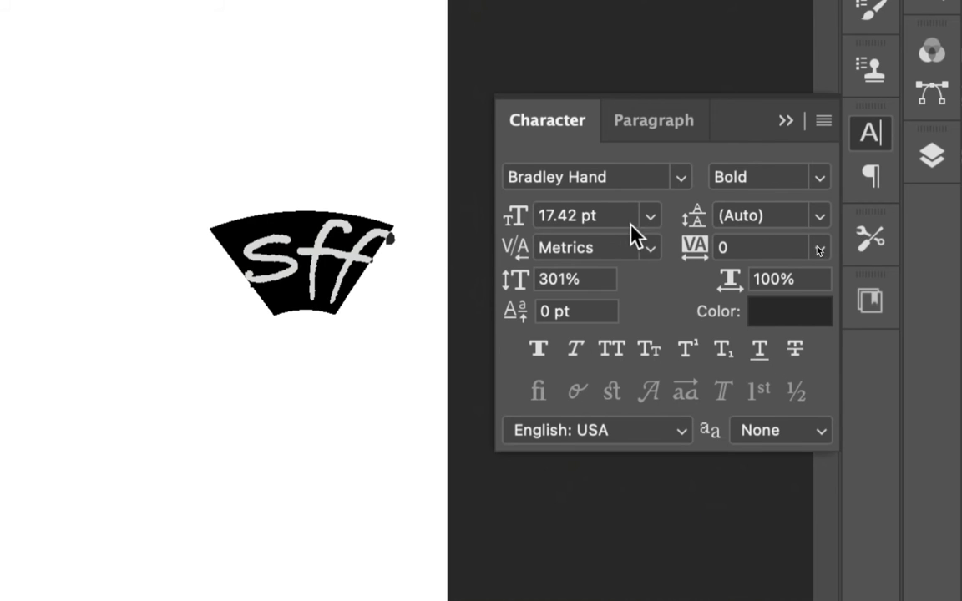
Set the selected text to 28 pt with kerning 0 and tracking 40
{"action": "left_click_drag", "start_coordinate": [517, 217], "coordinate": [549, 215]}
{"action": "left_click", "coordinate": [516, 250]}
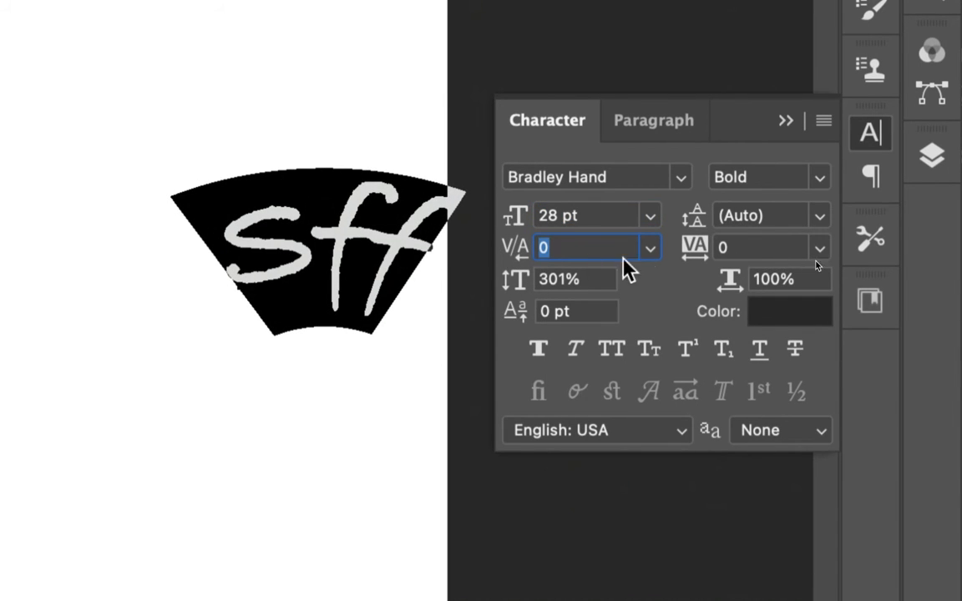
{"action": "mouse_move", "coordinate": [686, 255]}
{"action": "left_mouse_down"}
{"action": "mouse_move", "coordinate": [703, 258]}
{"action": "mouse_move", "coordinate": [689, 258]}
{"action": "left_mouse_up"}
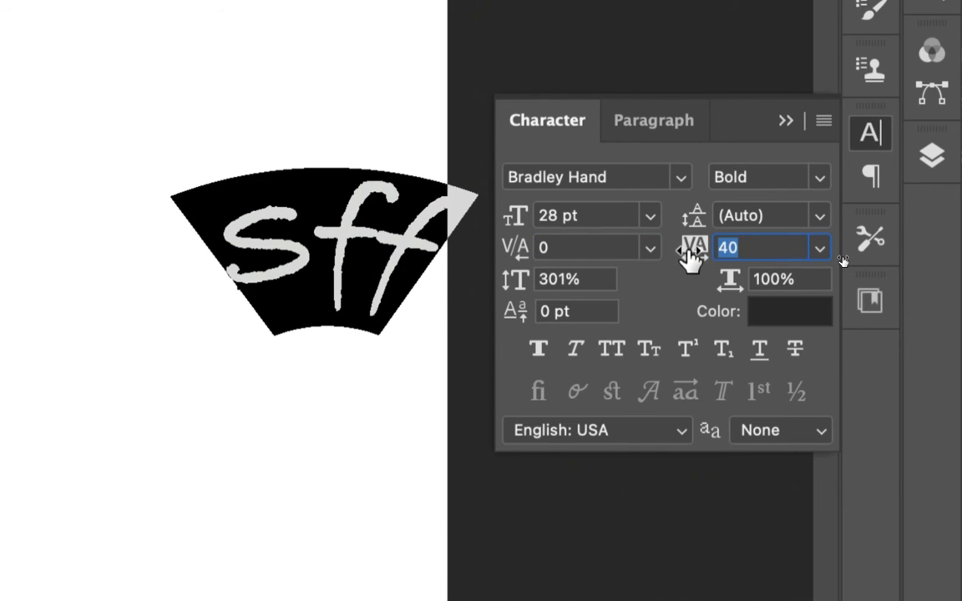
Stretch the selected letters to 380% vertical scale and 168% horizontal scale, keeping the kerning at 0
{"action": "left_click_drag", "start_coordinate": [523, 280], "coordinate": [659, 297]}
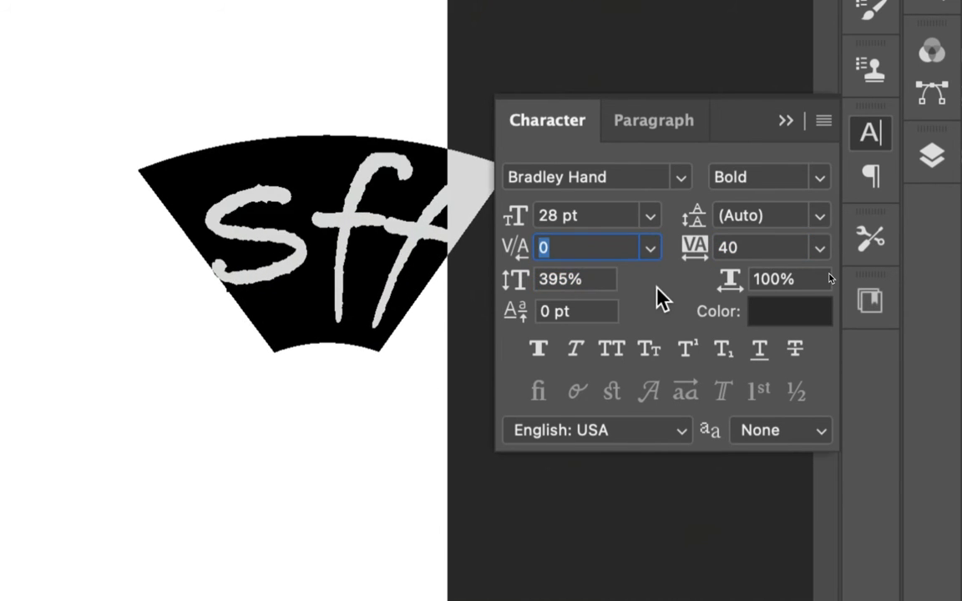
{"action": "left_click_drag", "start_coordinate": [515, 292], "coordinate": [489, 285]}
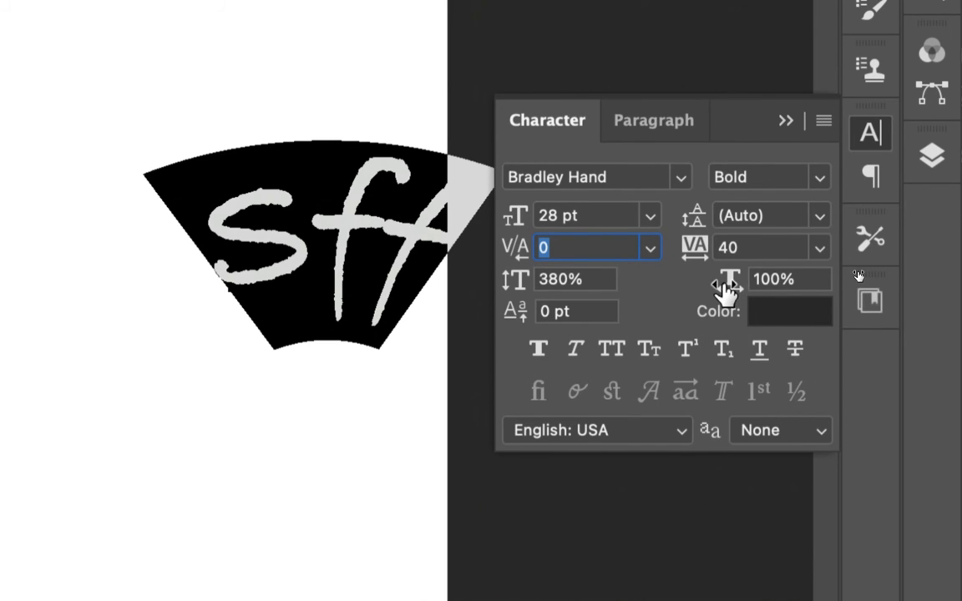
{"action": "left_click_drag", "start_coordinate": [725, 288], "coordinate": [827, 292]}
{"action": "key", "text": "BackSpace"}
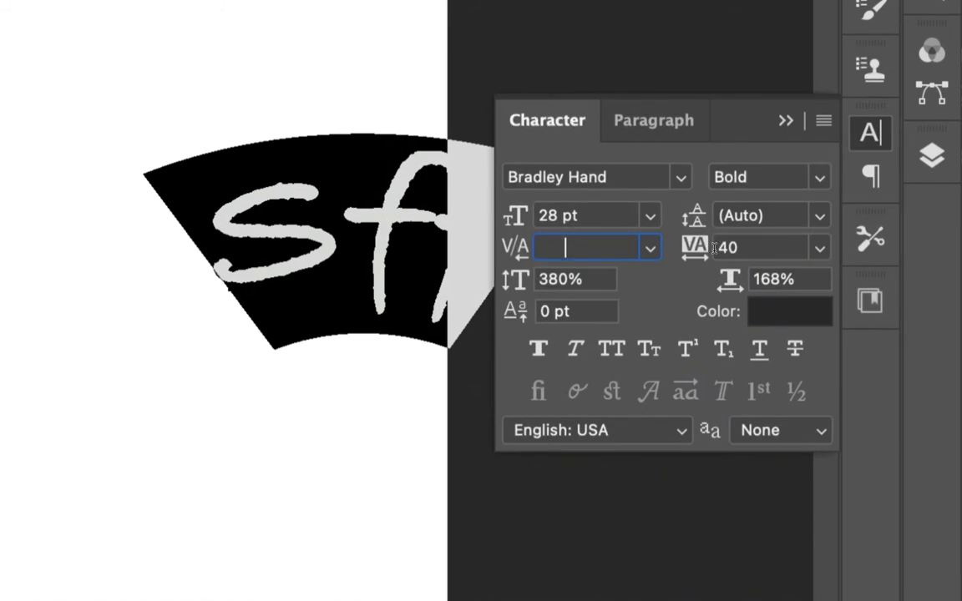
{"action": "type", "text": "0"}
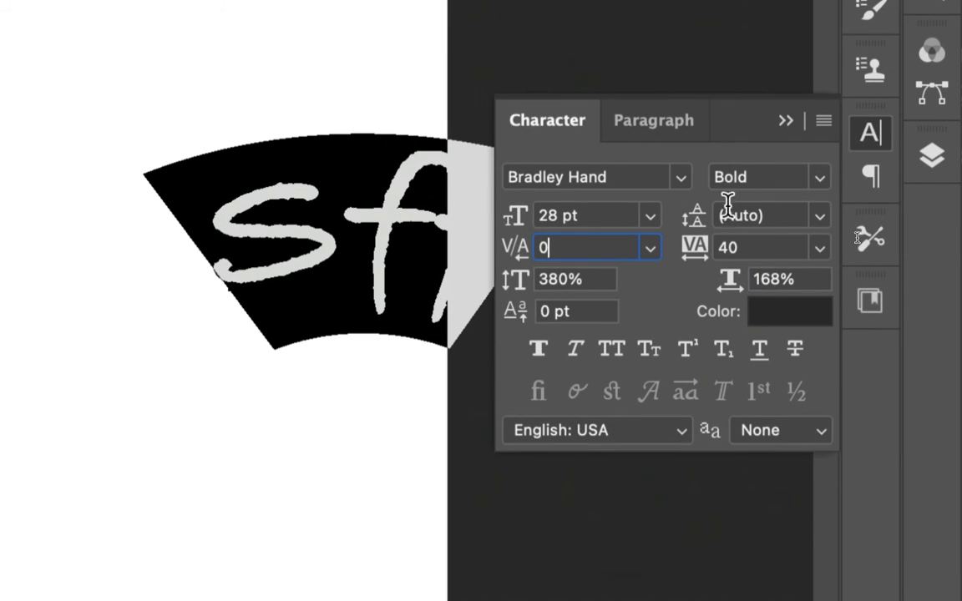
Check the paragraph settings, commit the formatted text and reposition it nearer the center of the canvas
{"action": "left_click_drag", "start_coordinate": [392, 222], "coordinate": [250, 204]}
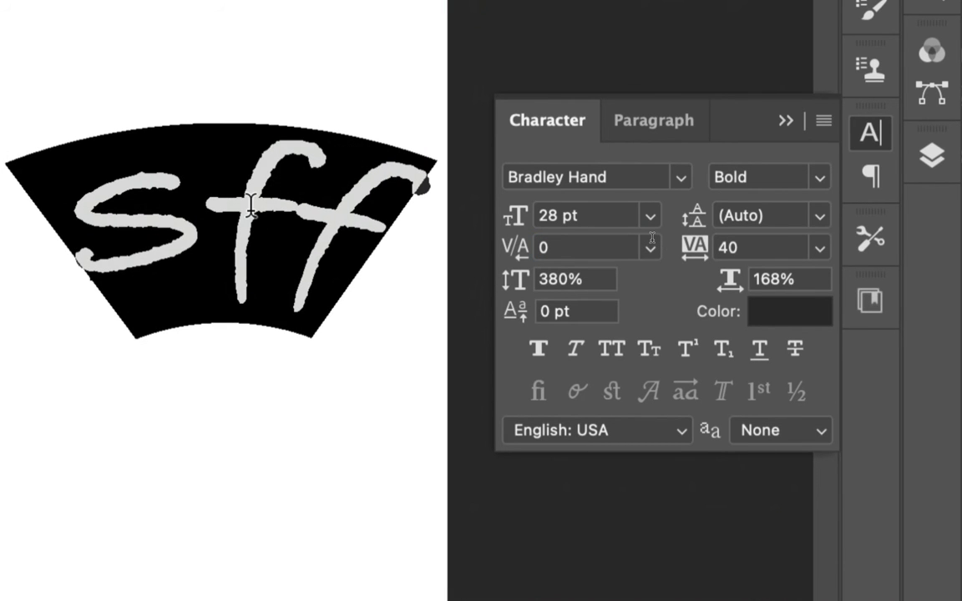
{"action": "left_click", "coordinate": [657, 125]}
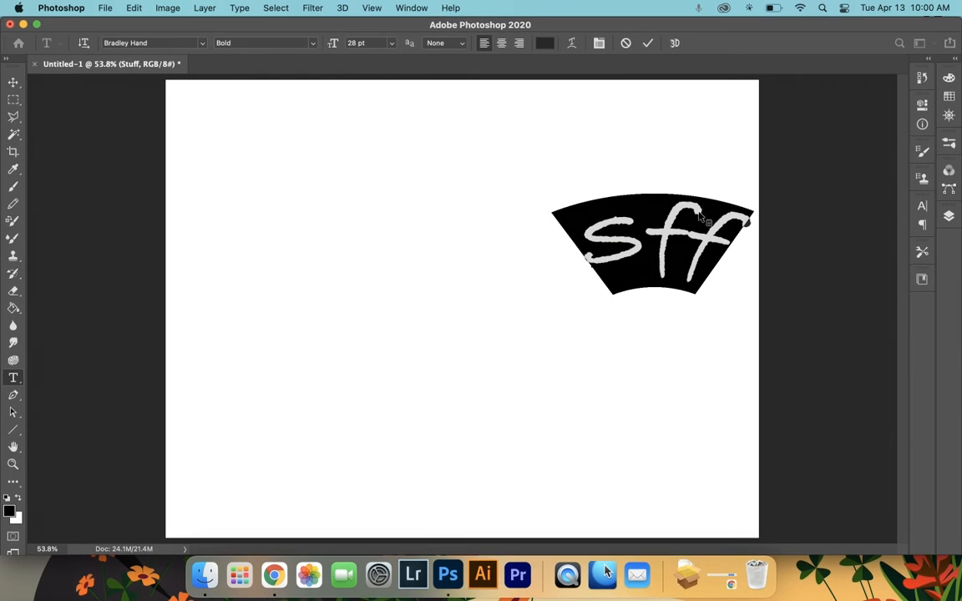
{"action": "left_click", "coordinate": [646, 43]}
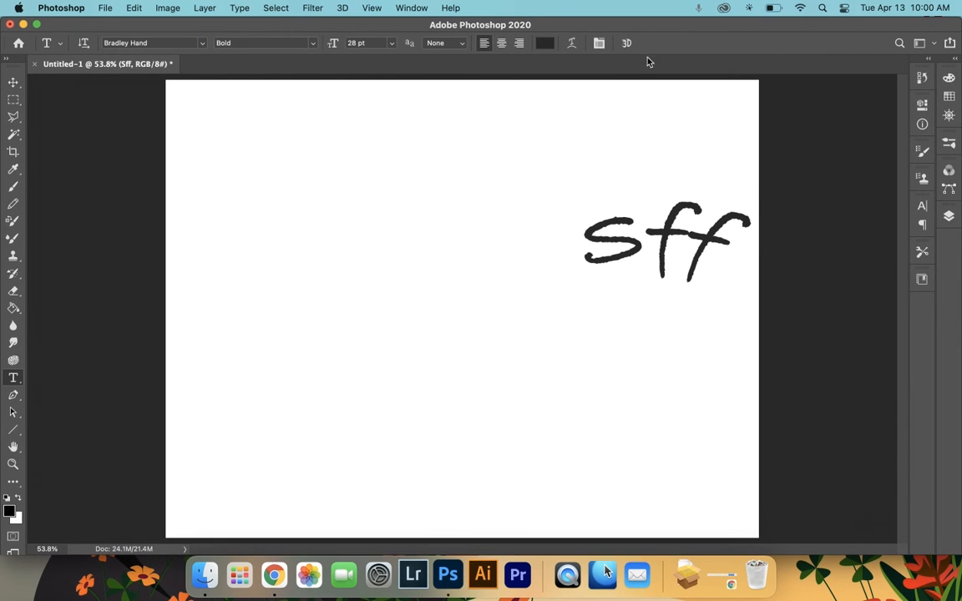
{"action": "left_click_drag", "start_coordinate": [628, 238], "coordinate": [497, 255]}
Replace the whole "Sff" text with "Word" and commit the edit
{"action": "left_click", "coordinate": [549, 263]}
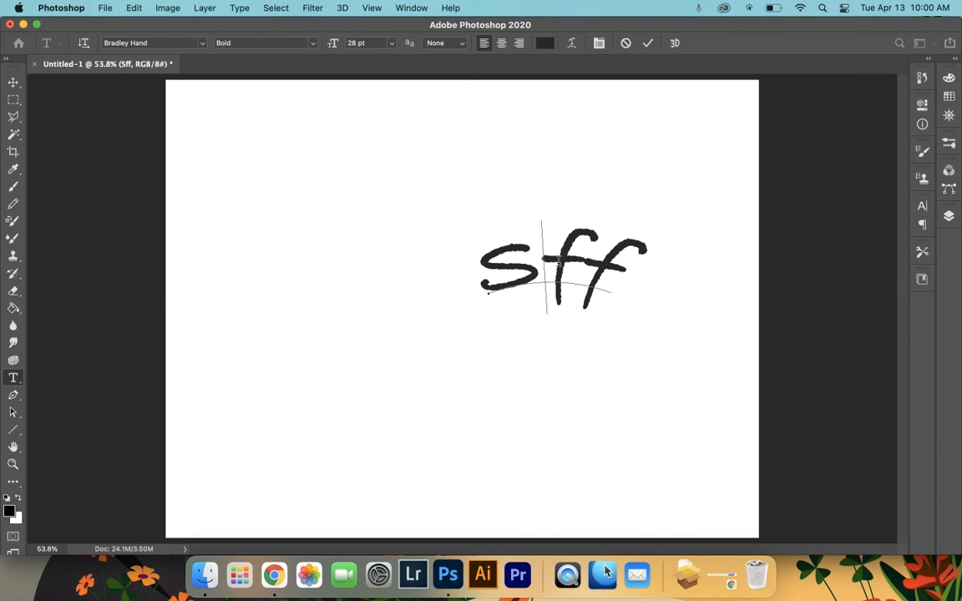
{"action": "double_click", "coordinate": [558, 261]}
{"action": "type", "text": "Work"}
{"action": "key", "text": "BackSpace"}
{"action": "type", "text": "d"}
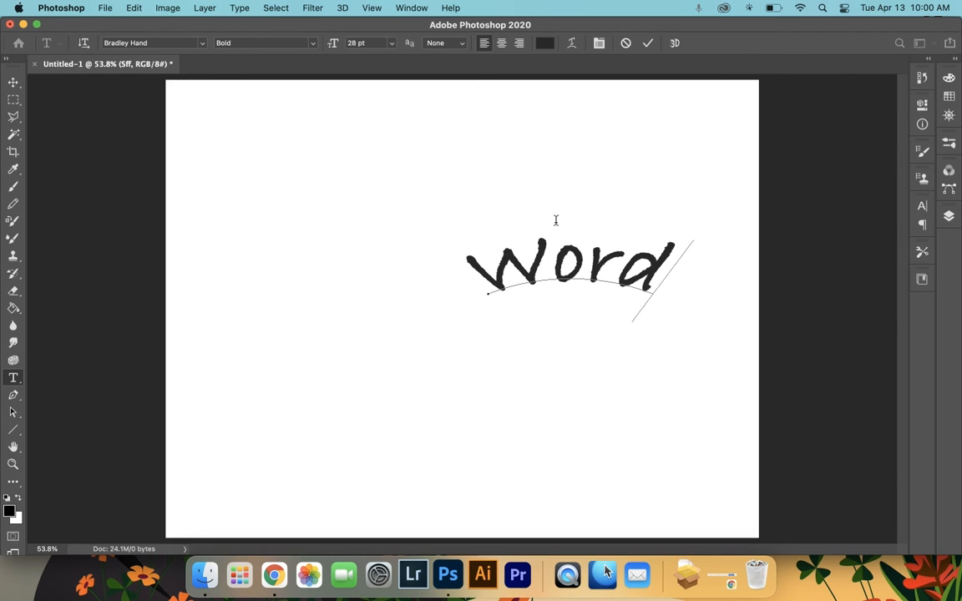
{"action": "left_click", "coordinate": [648, 44]}
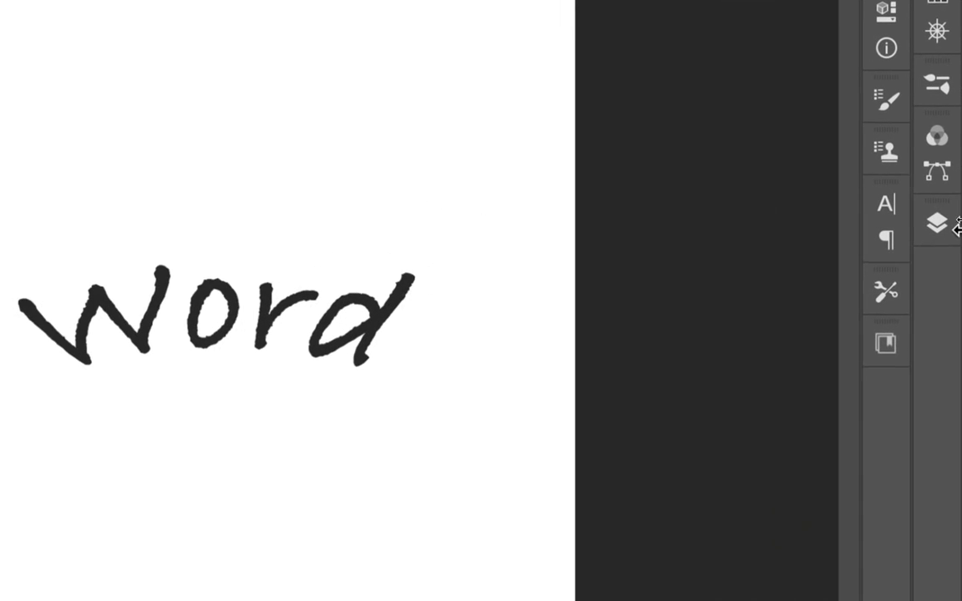
Rasterize the "Word" type layer into a pixel layer
{"action": "left_click", "coordinate": [949, 216]}
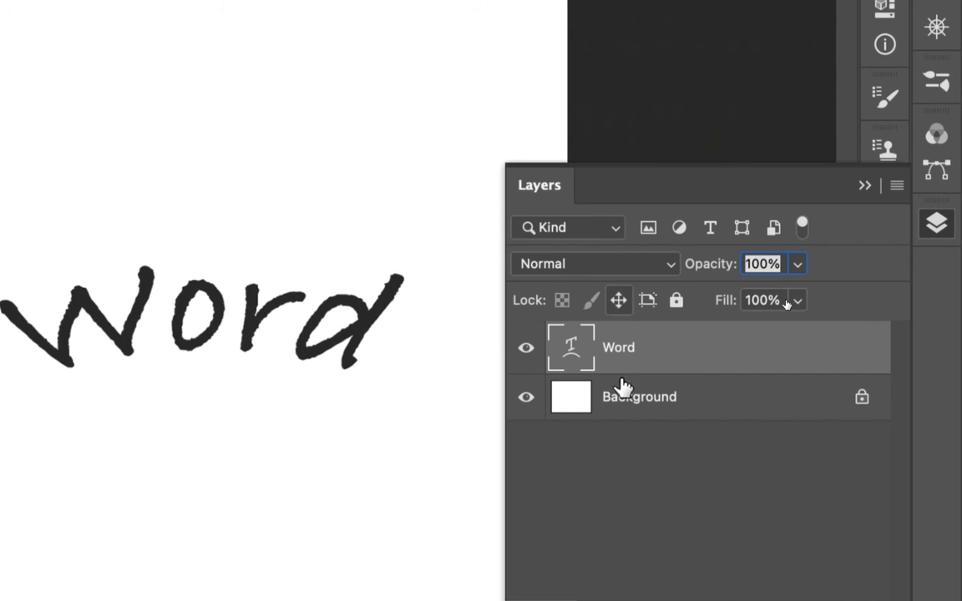
{"action": "right_click", "coordinate": [632, 352]}
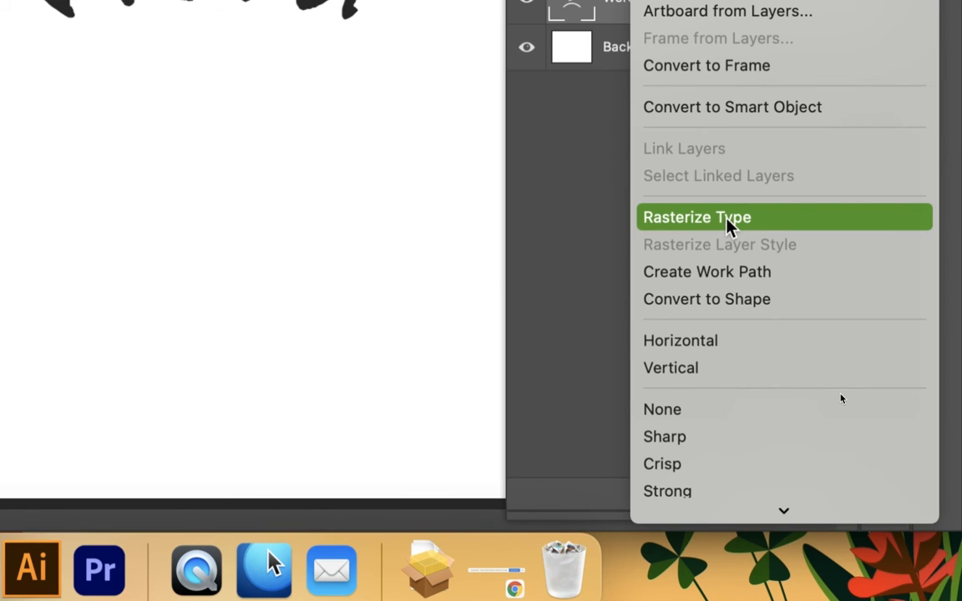
{"action": "left_click", "coordinate": [728, 219]}
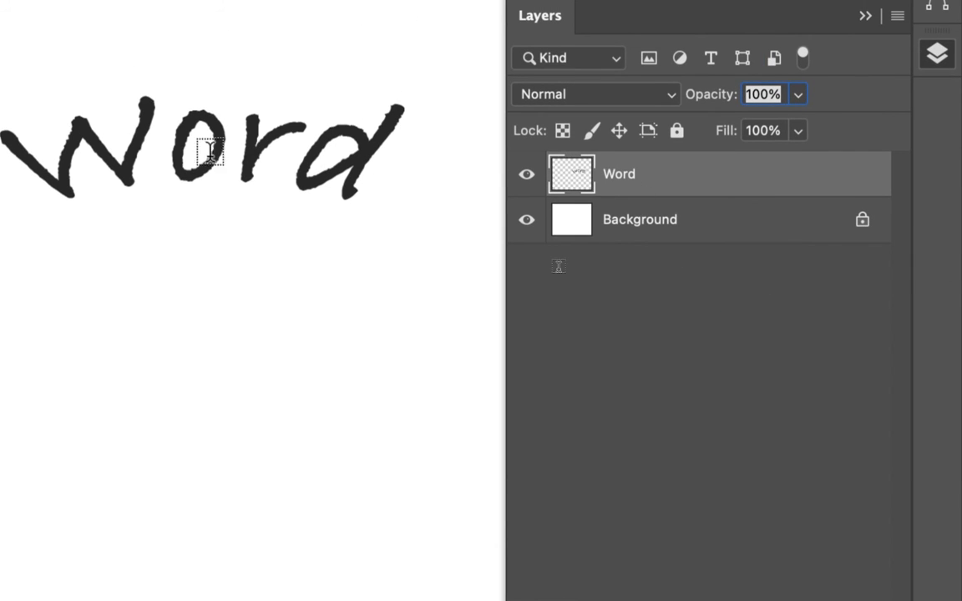
Load the "Word" layer's letters as a selection, brush black over the W and soft gray over the remaining letters, and deselect
{"action": "left_click", "coordinate": [587, 180], "text": "super"}
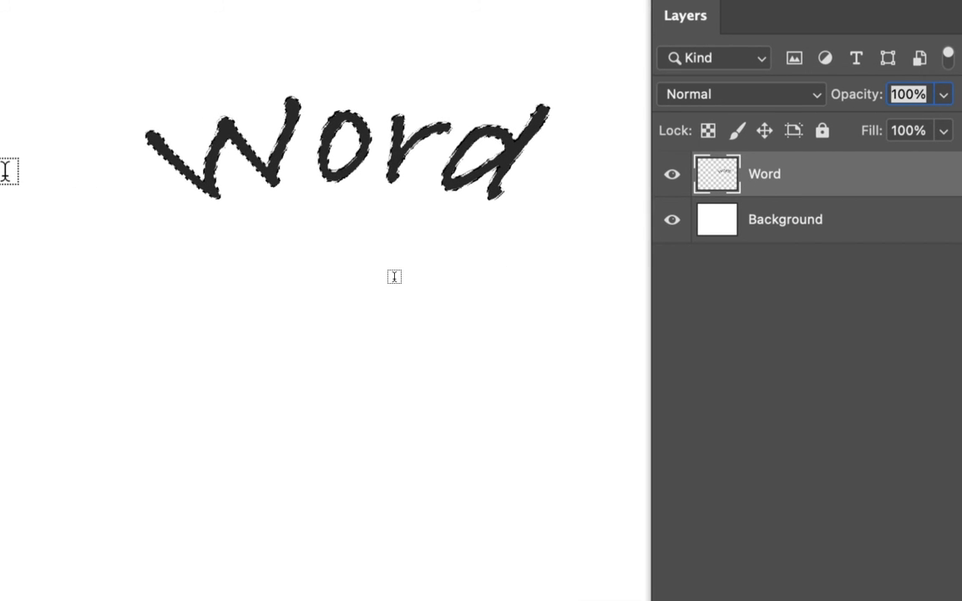
{"action": "key", "text": "b"}
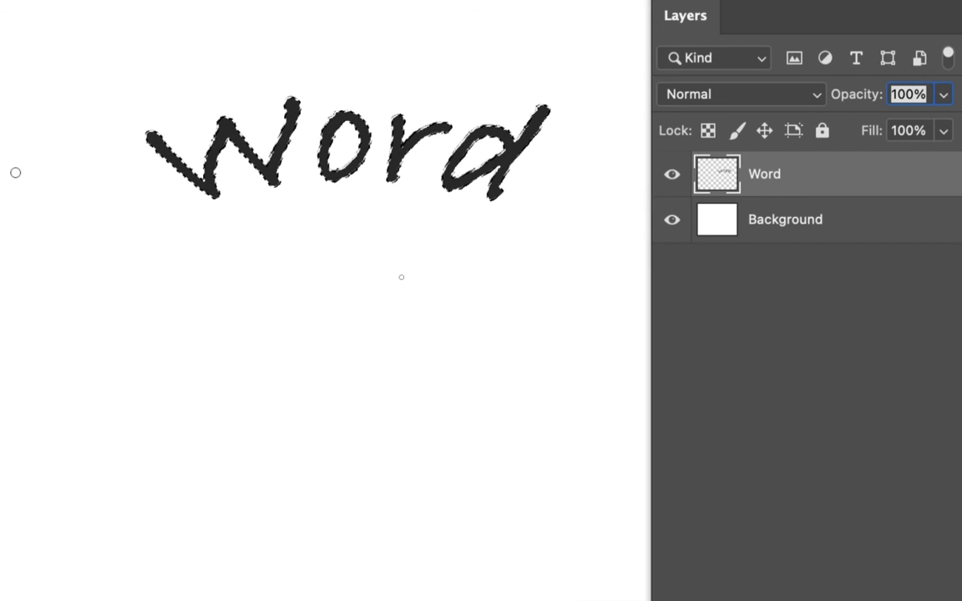
{"action": "left_click_drag", "start_coordinate": [131, 157], "coordinate": [206, 171]}
{"action": "mouse_move", "coordinate": [150, 116]}
{"action": "left_mouse_down"}
{"action": "mouse_move", "coordinate": [165, 215]}
{"action": "mouse_move", "coordinate": [169, 127]}
{"action": "mouse_move", "coordinate": [260, 188]}
{"action": "left_mouse_up"}
{"action": "left_click_drag", "start_coordinate": [191, 213], "coordinate": [303, 214]}
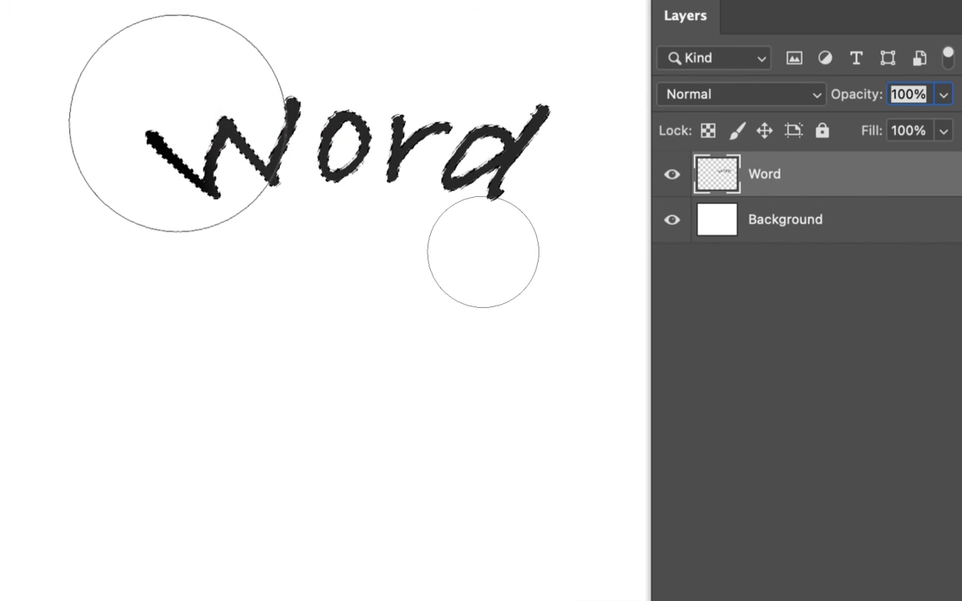
{"action": "left_click_drag", "start_coordinate": [176, 123], "coordinate": [332, 308]}
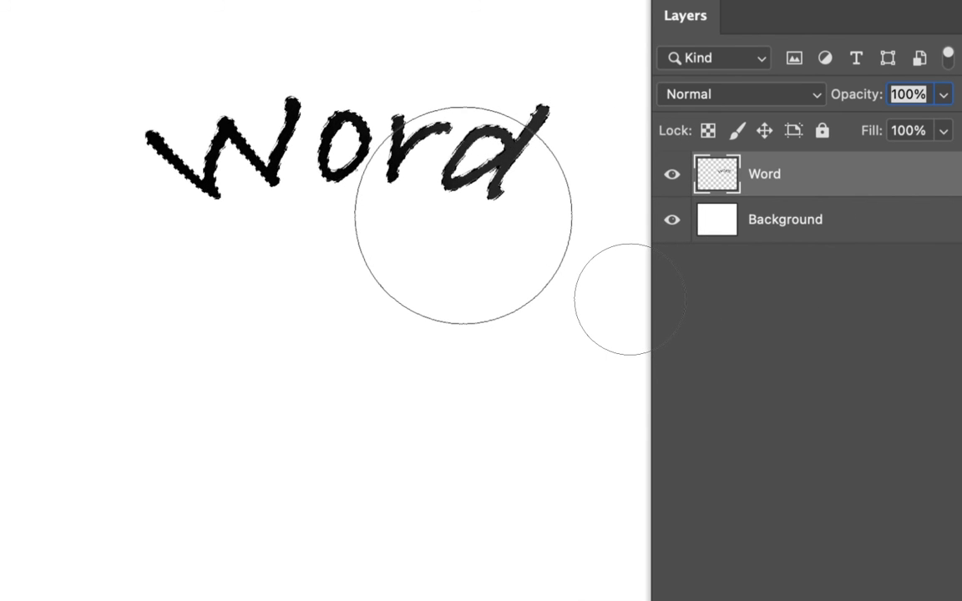
{"action": "mouse_move", "coordinate": [463, 215]}
{"action": "left_mouse_down"}
{"action": "mouse_move", "coordinate": [546, 146]}
{"action": "mouse_move", "coordinate": [536, 175]}
{"action": "mouse_move", "coordinate": [464, 176]}
{"action": "mouse_move", "coordinate": [339, 135]}
{"action": "mouse_move", "coordinate": [382, 103]}
{"action": "left_mouse_up"}
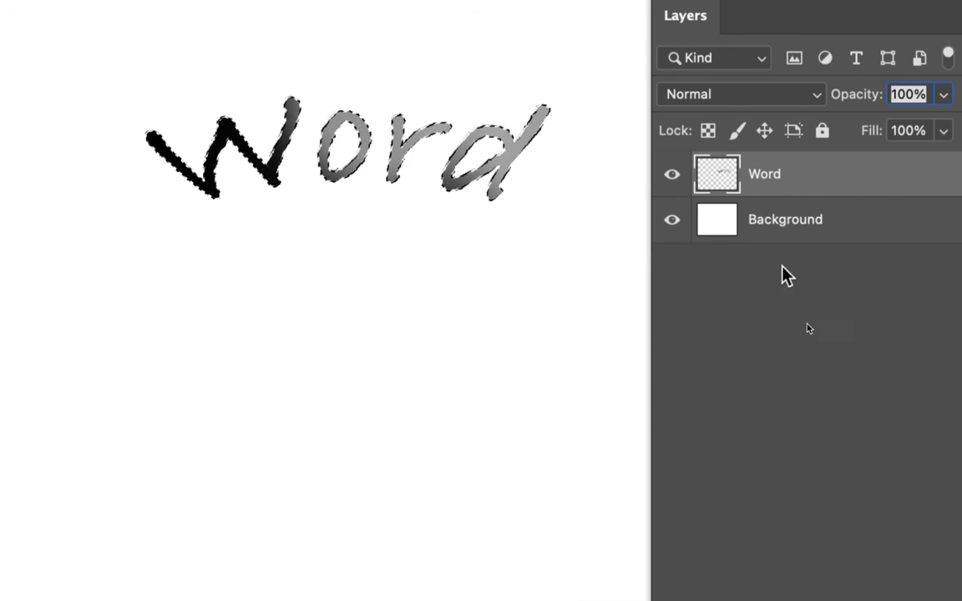
{"action": "key", "text": "ctrl+d"}
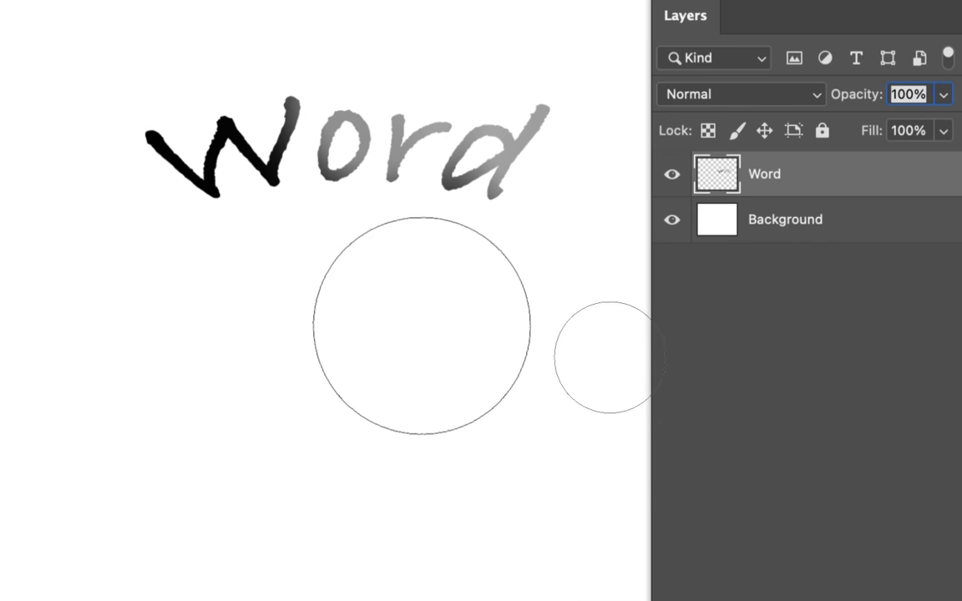
Shrink the large Brush tip to roughly the stroke width of the letters
{"action": "key", "text": "["}
{"action": "key", "text": "["}
{"action": "key", "text": "["}
{"action": "key", "text": "["}
{"action": "key", "text": "["}
{"action": "key", "text": "["}
{"action": "key", "text": "["}
{"action": "key", "text": "["}
{"action": "key", "text": "["}
{"action": "key", "text": "["}
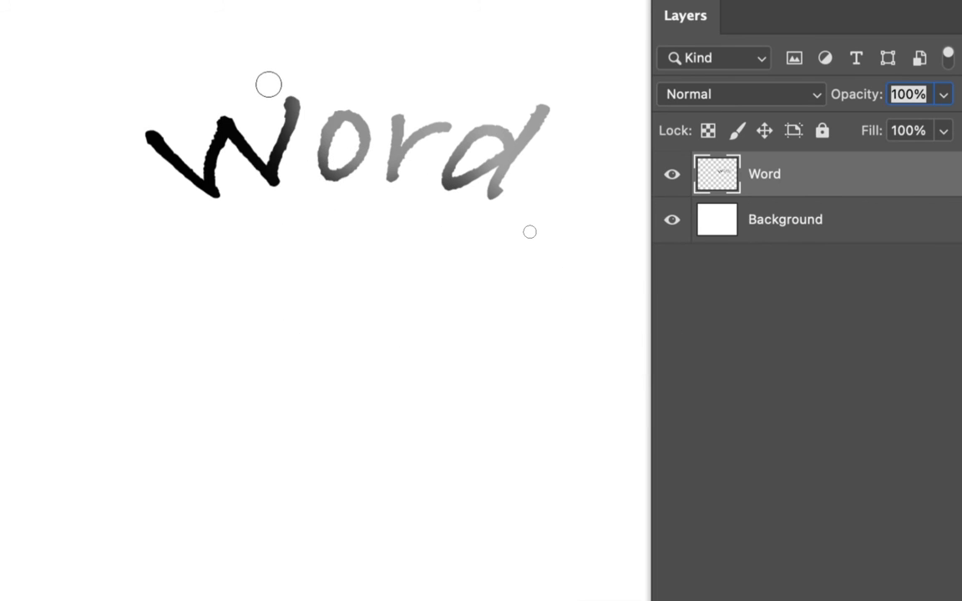
Outline the W of the "Word" layer with the Polygonal Lasso and move it up and away from the letters "ord"
{"action": "key", "text": "l"}
{"action": "left_click", "coordinate": [316, 74]}
{"action": "left_click", "coordinate": [208, 58]}
{"action": "left_click", "coordinate": [91, 105]}
{"action": "left_click", "coordinate": [174, 252]}
{"action": "left_click", "coordinate": [308, 229]}
{"action": "left_click", "coordinate": [290, 148]}
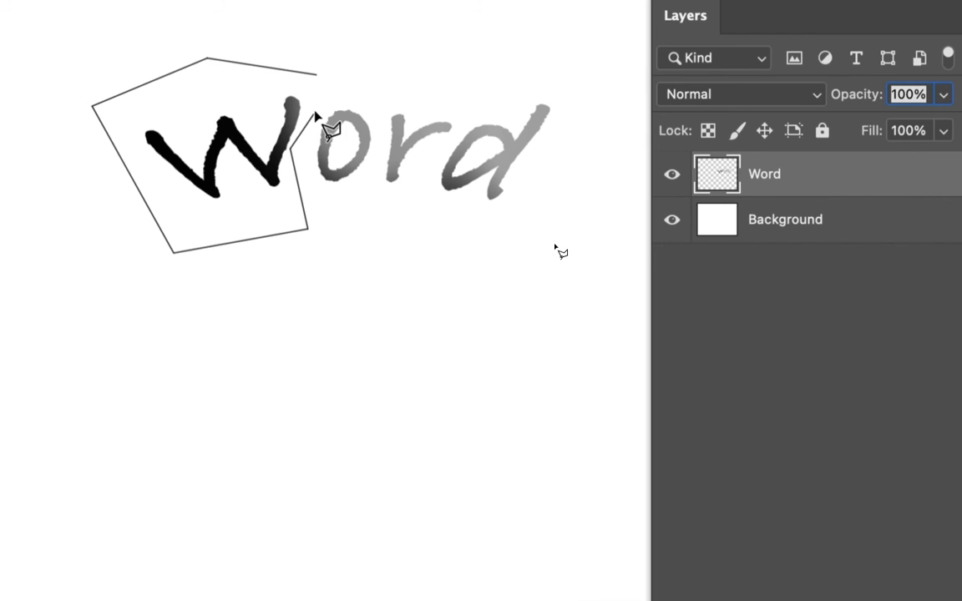
{"action": "double_click", "coordinate": [326, 84]}
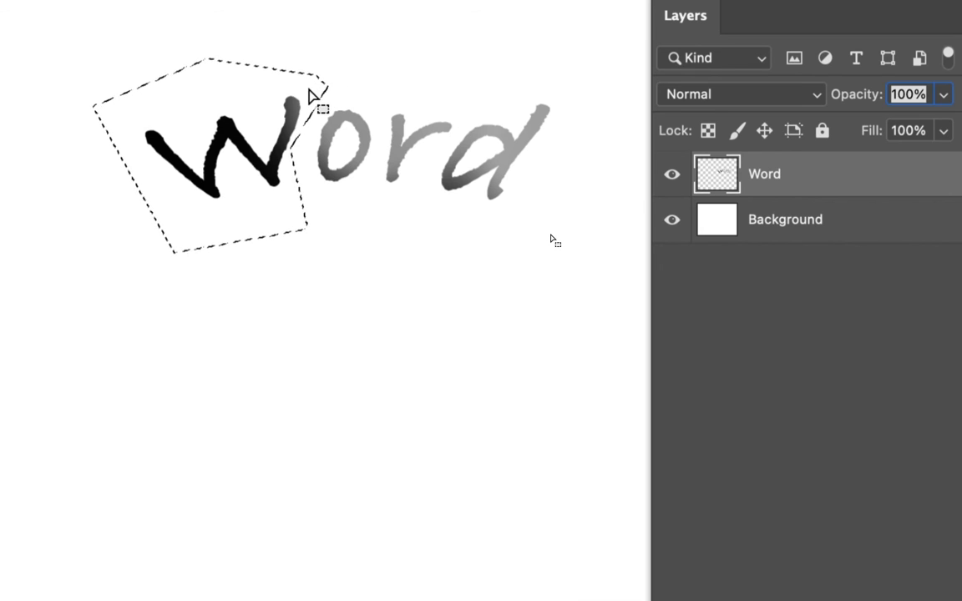
{"action": "left_click_drag", "start_coordinate": [273, 121], "coordinate": [210, 79]}
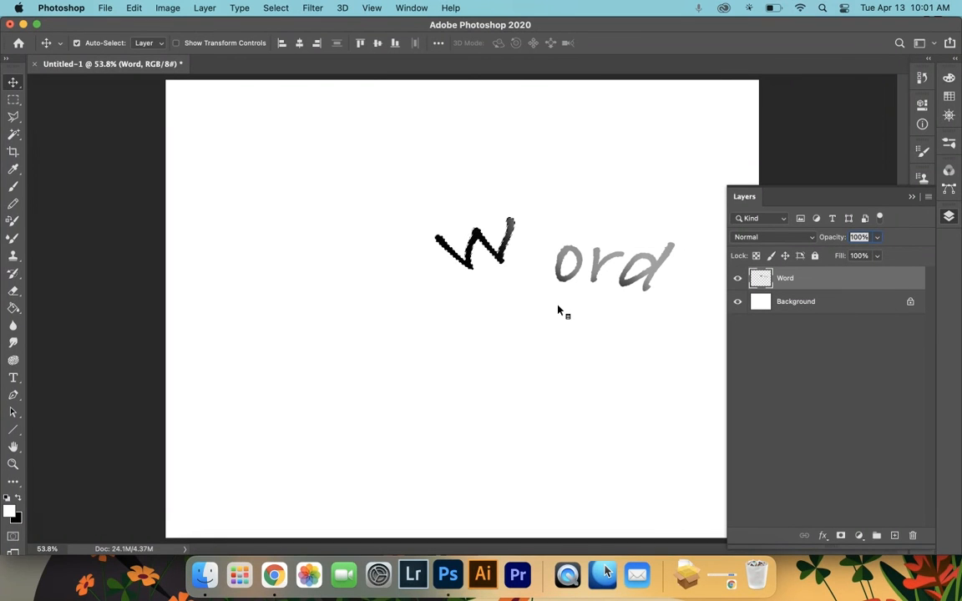
Create a paragraph text box with placeholder text in the empty canvas area beside the W and set its font to Luminari
{"action": "left_click", "coordinate": [948, 216]}
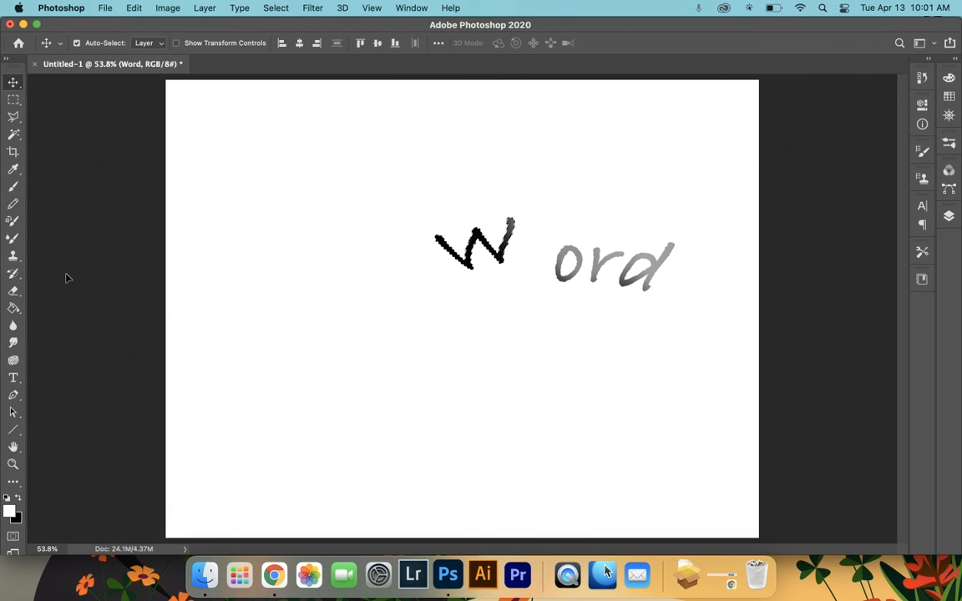
{"action": "key", "text": "a"}
{"action": "key", "text": "t"}
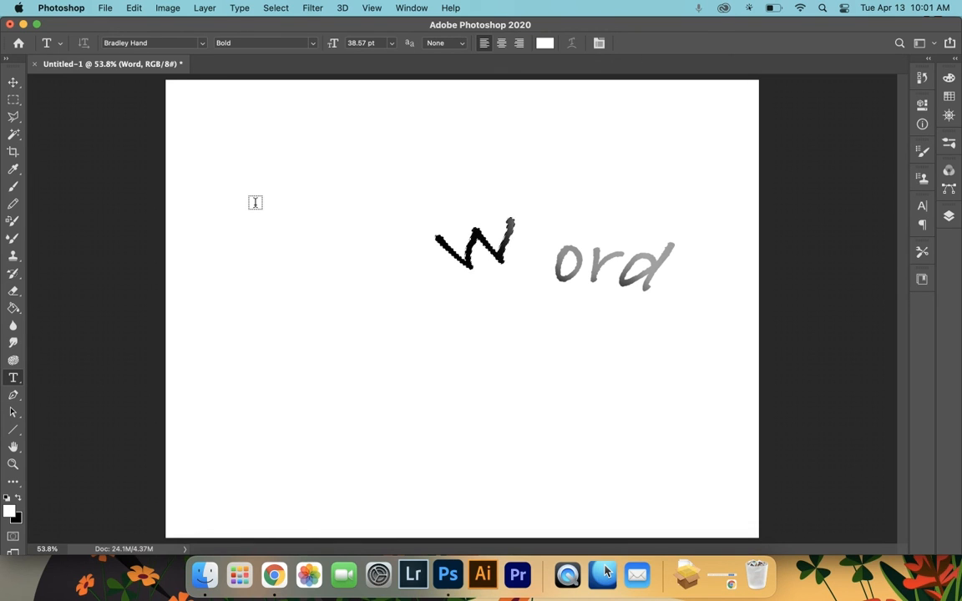
{"action": "left_click_drag", "start_coordinate": [253, 208], "coordinate": [425, 325]}
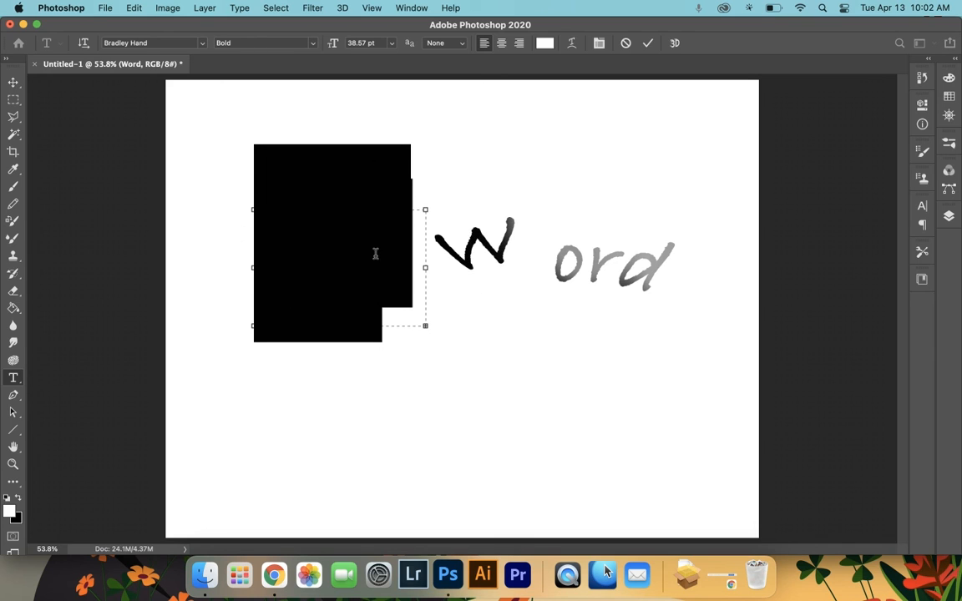
{"action": "left_click", "coordinate": [201, 46]}
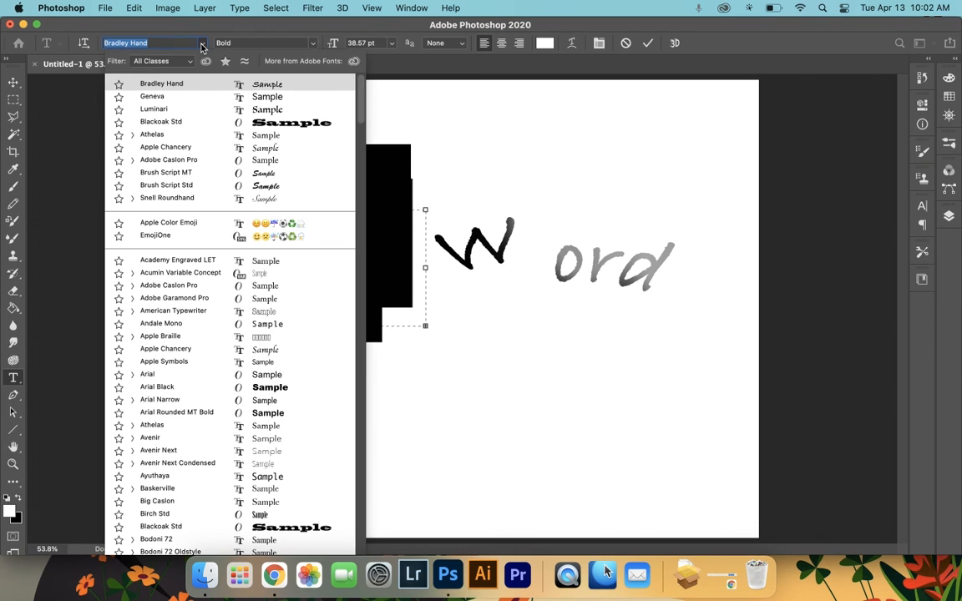
{"action": "left_click", "coordinate": [170, 116]}
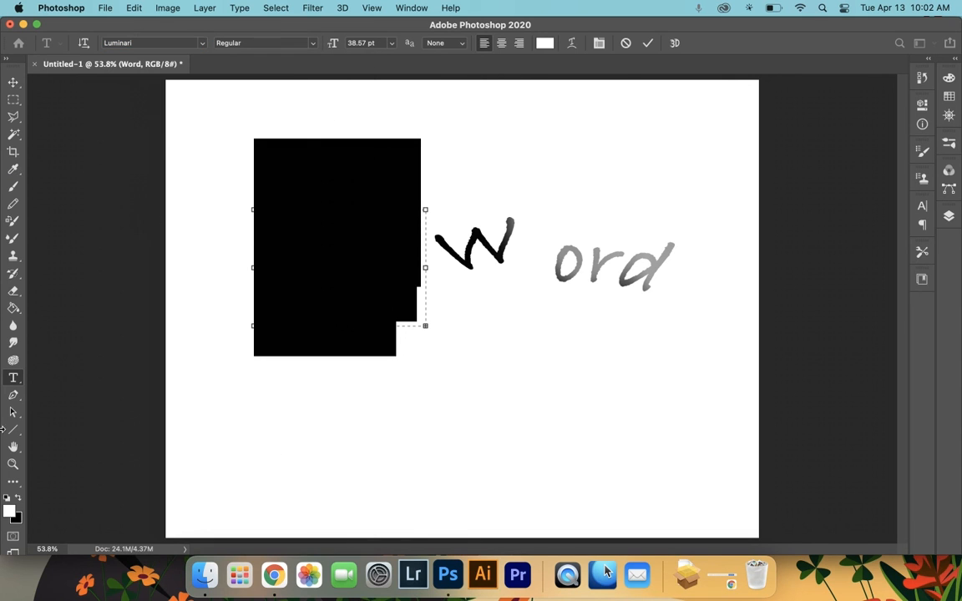
Color the placeholder paragraph bright red and reduce its font size to 9 pt
{"action": "left_click", "coordinate": [544, 42]}
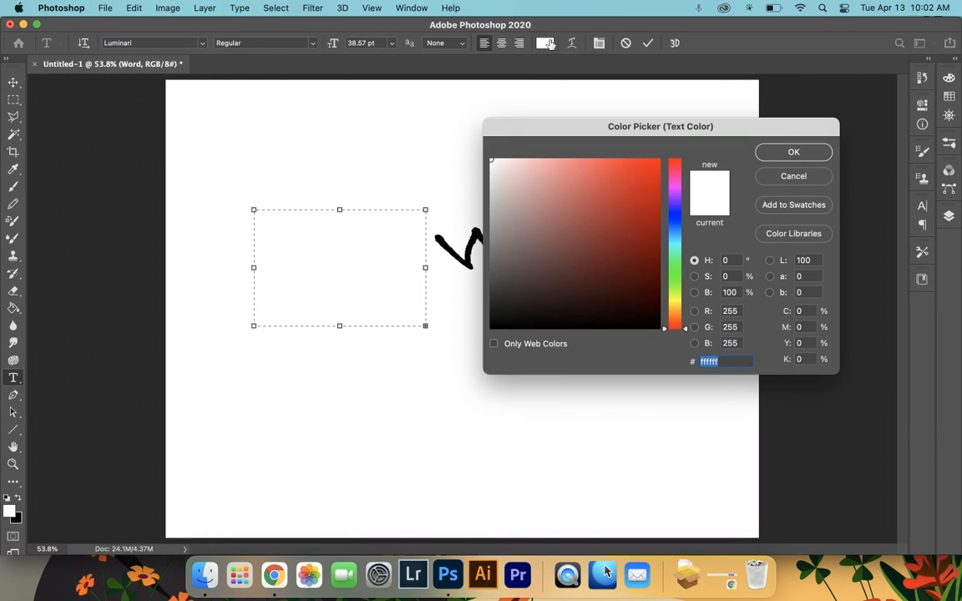
{"action": "left_click_drag", "start_coordinate": [613, 166], "coordinate": [656, 160]}
{"action": "left_click", "coordinate": [793, 152]}
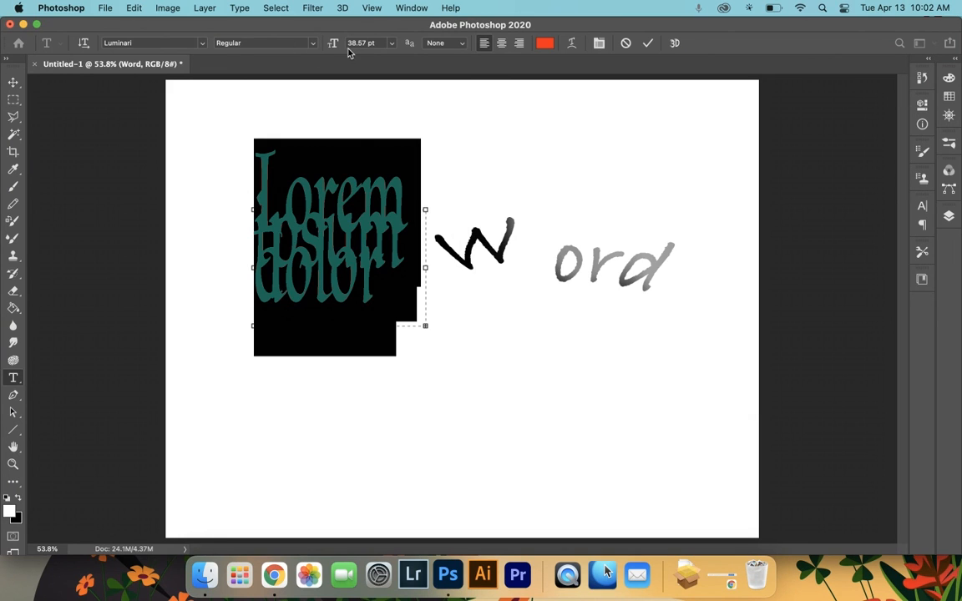
{"action": "left_click_drag", "start_coordinate": [334, 46], "coordinate": [827, 153]}
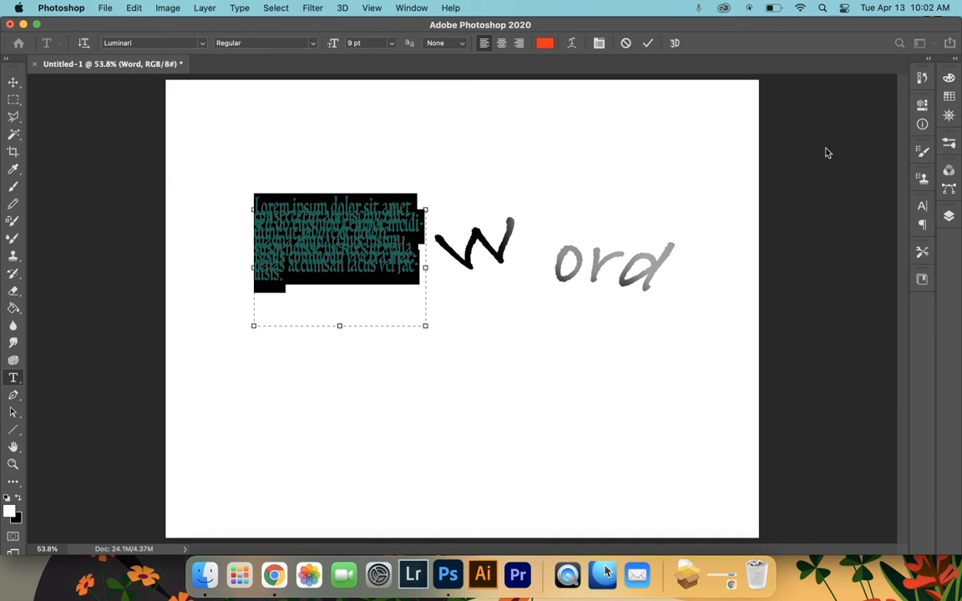
Set the paragraph's leading to 33 pt and tracking to 80, and extend its text box downward to fit all the placeholder text
{"action": "left_click", "coordinate": [921, 205]}
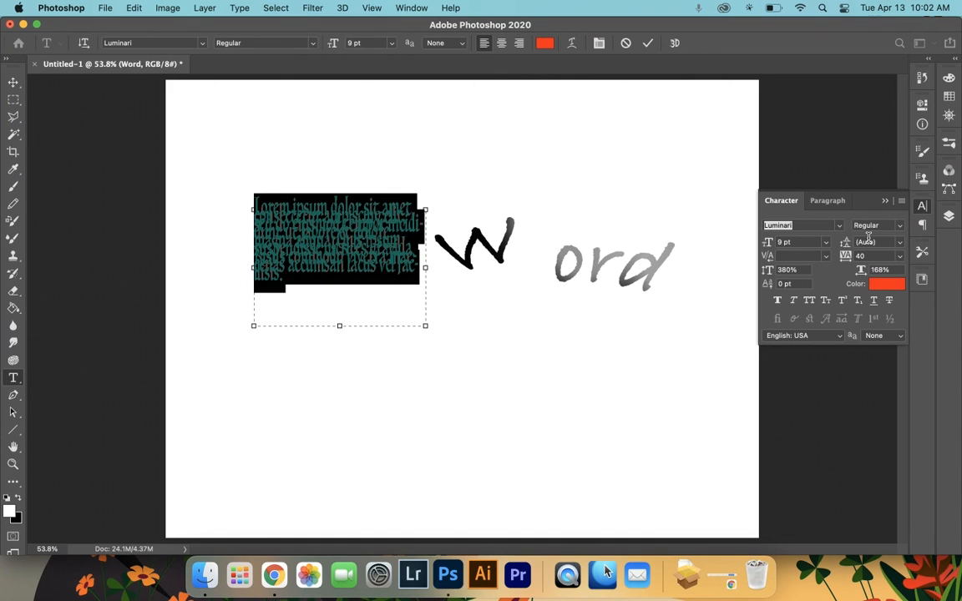
{"action": "left_click_drag", "start_coordinate": [846, 242], "coordinate": [846, 261]}
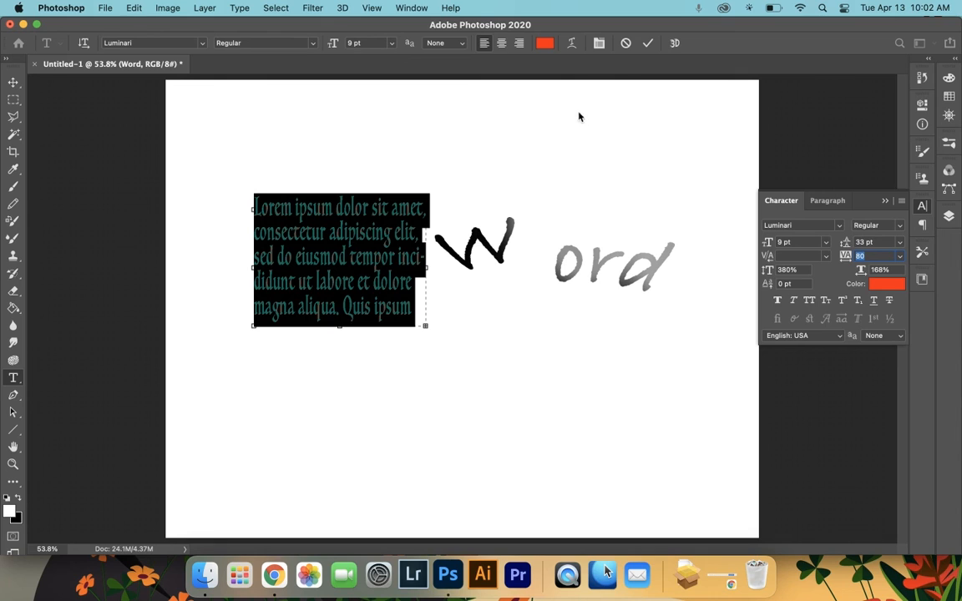
{"action": "left_click", "coordinate": [404, 294]}
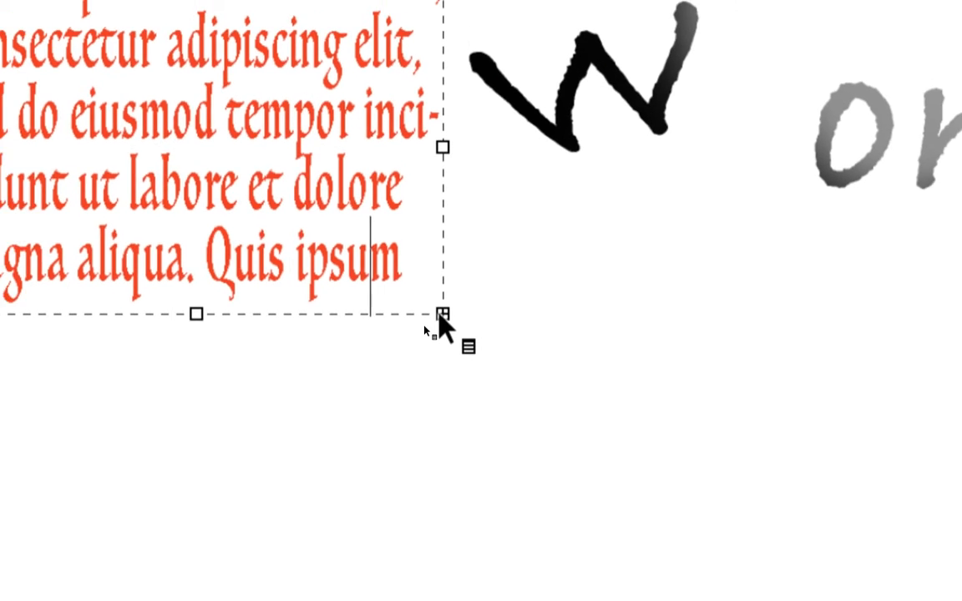
{"action": "left_click_drag", "start_coordinate": [443, 317], "coordinate": [459, 496]}
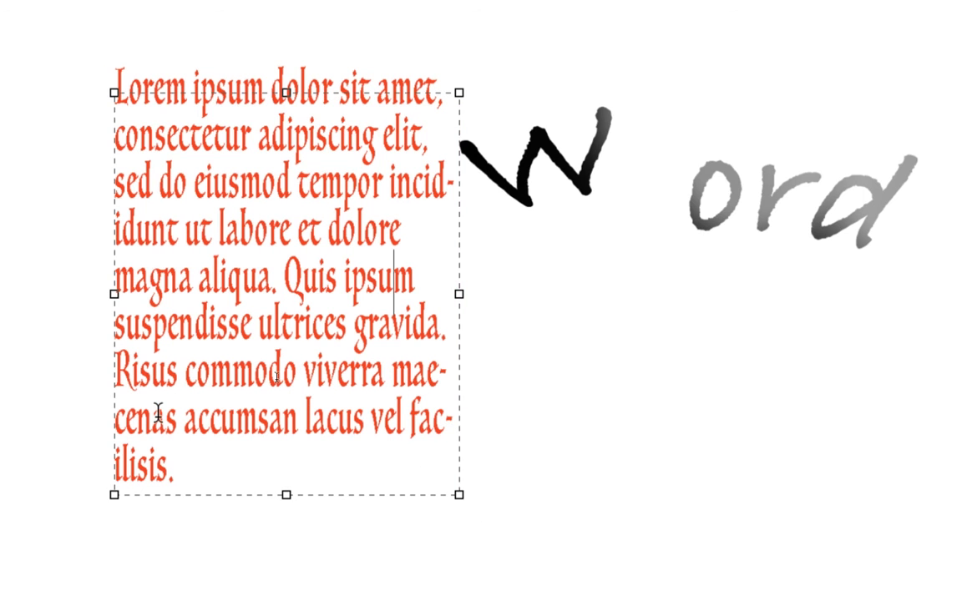